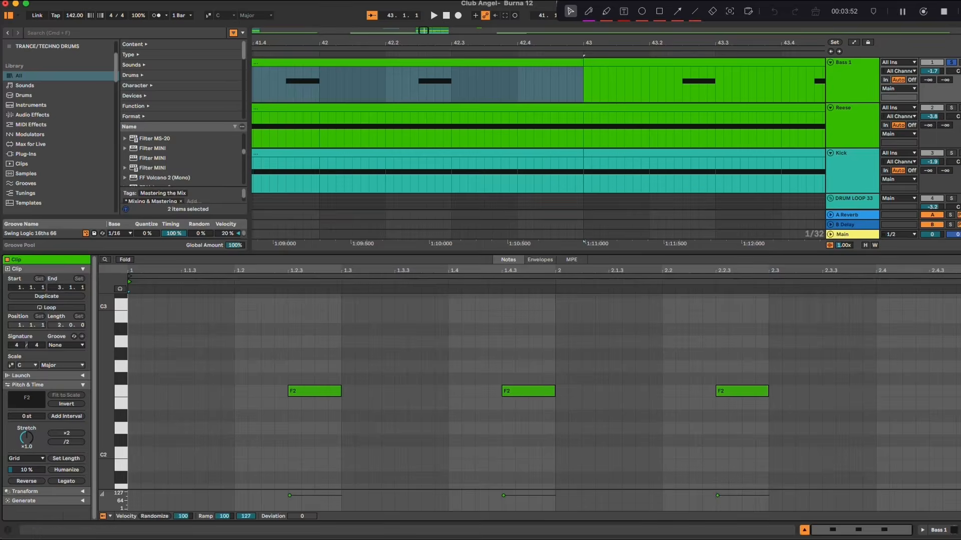
- Examine the F2 notes and the gap at the end of the two-bar Bass 1 clip, playing the pattern back
left_click(382, 418)
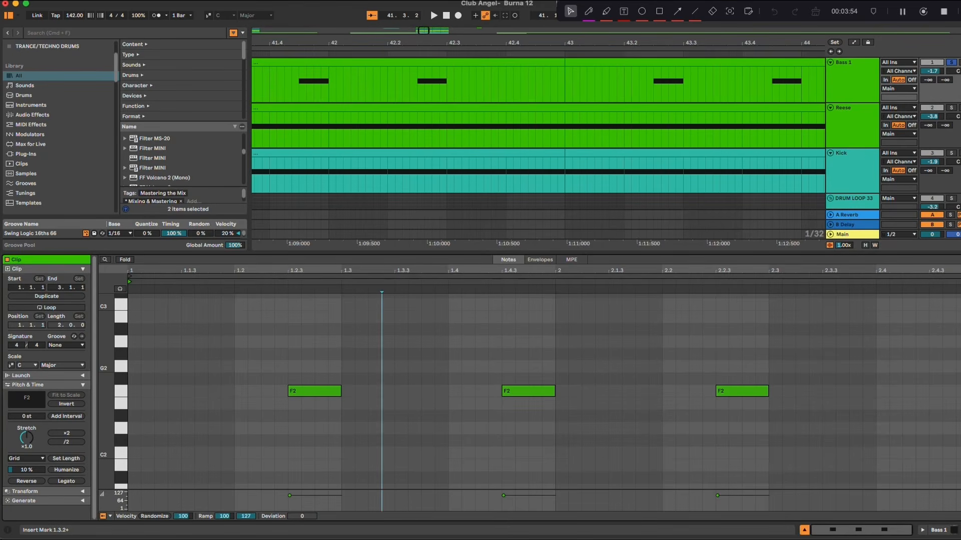
left_click_drag(212, 365, 234, 392)
left_click_drag(481, 362, 771, 429)
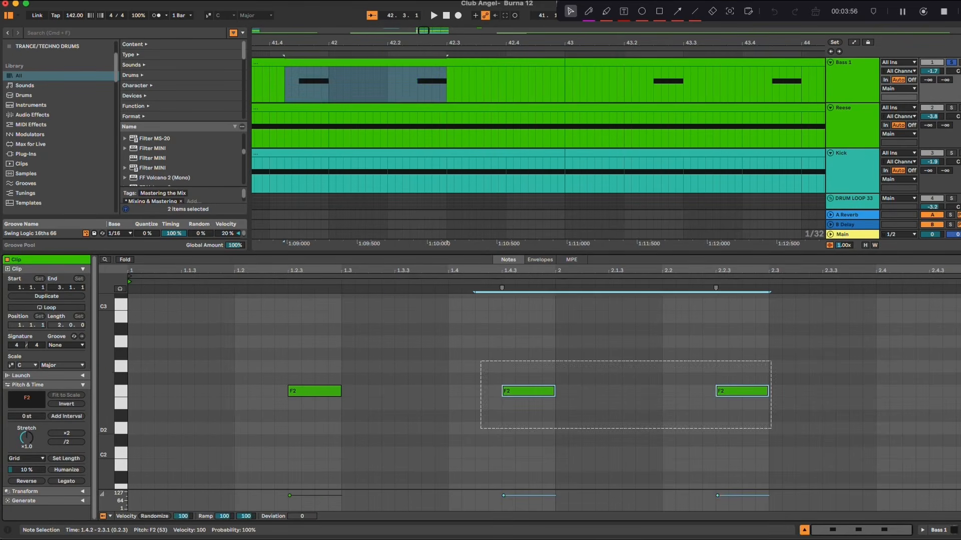
left_click_drag(316, 351, 351, 400)
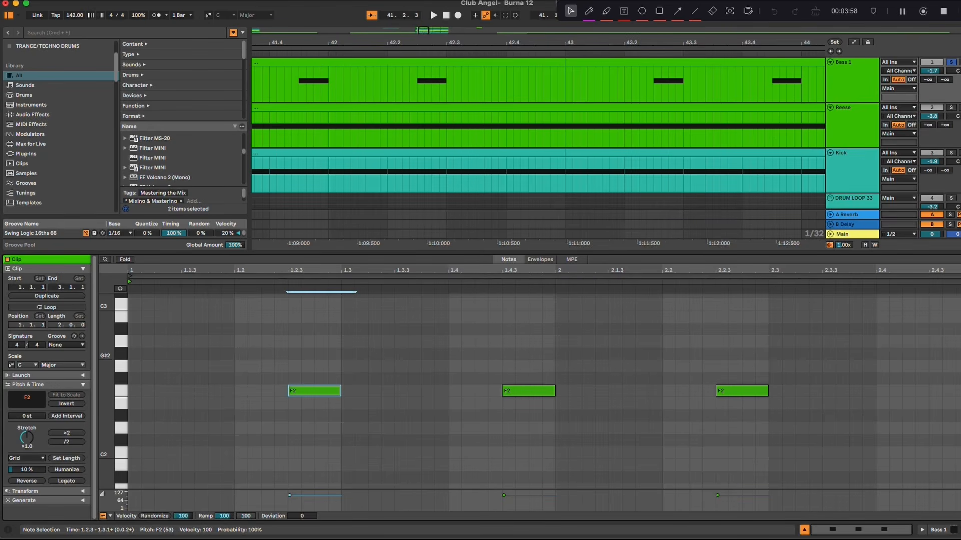
key("space")
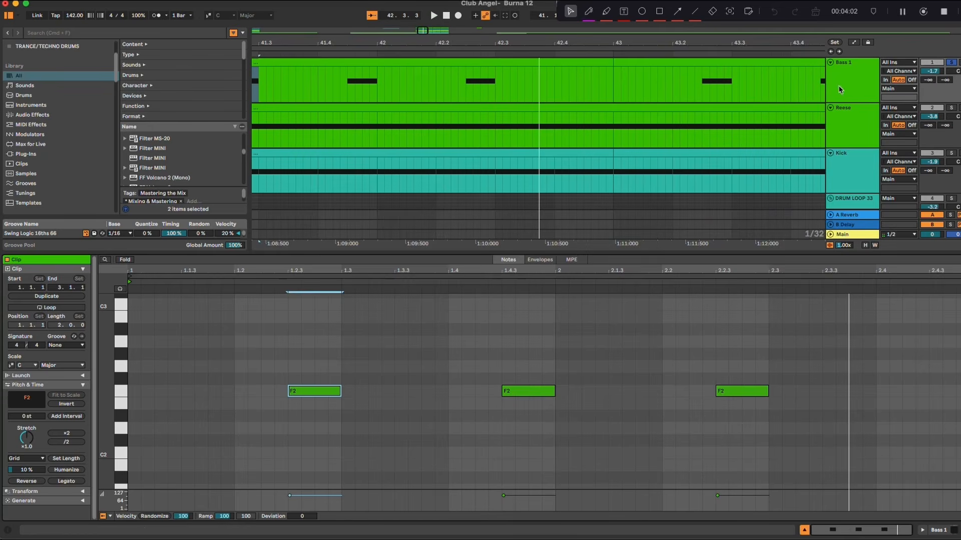
left_click_drag(909, 347, 958, 410)
left_click_drag(879, 350, 930, 408)
left_click_drag(793, 350, 959, 415)
left_click_drag(944, 361, 959, 401)
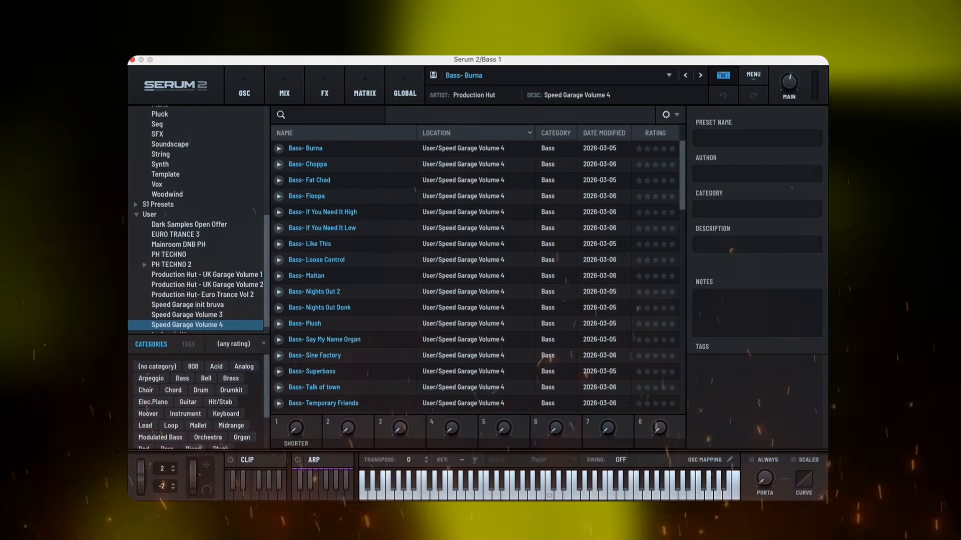
- Audition the Speed Garage Volume 4 presets Bass- Nights Out Donk, Bass- UNCONDITIONAL and Bass- Two Step Stussy
left_click(279, 308)
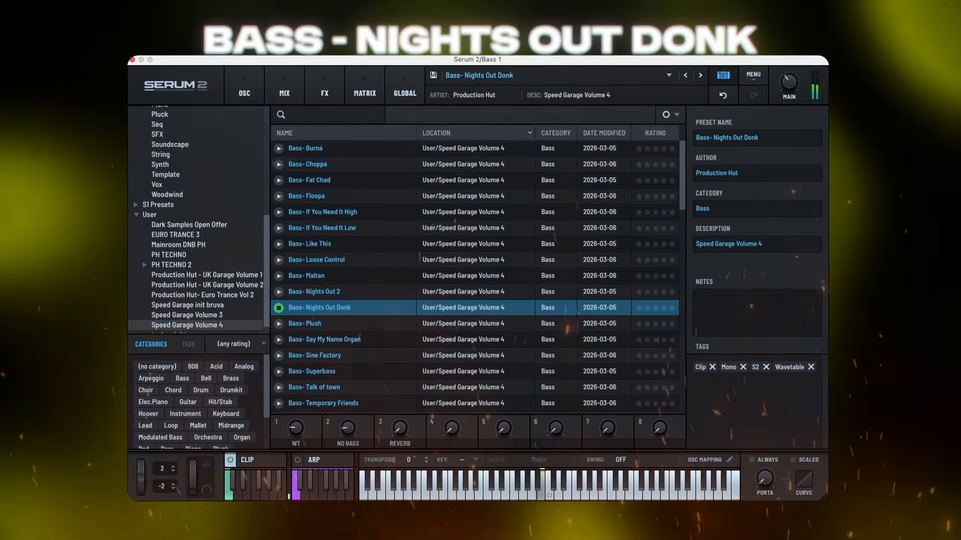
scroll(475, 275, "down", 2)
scroll(475, 275, "down", 3)
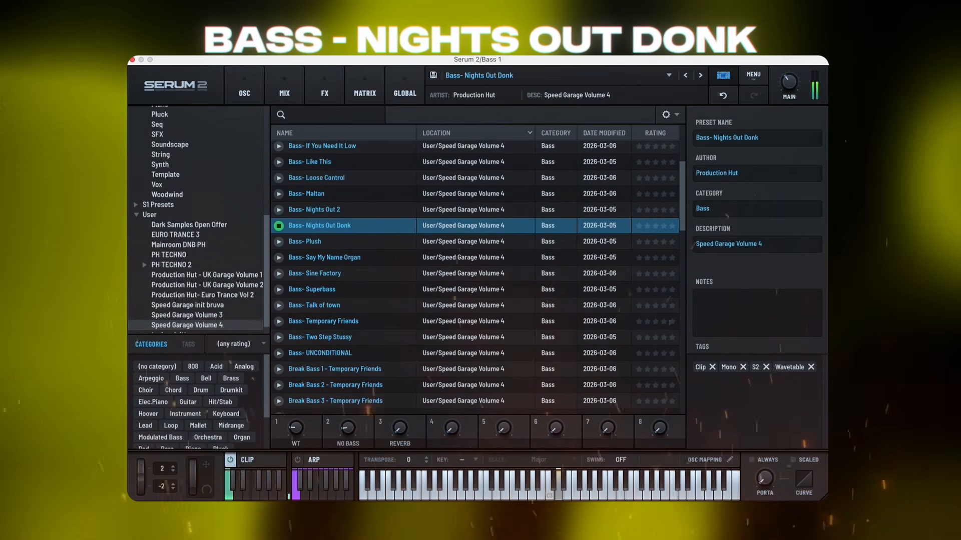
left_click(278, 353)
scroll(280, 356, "down", 1)
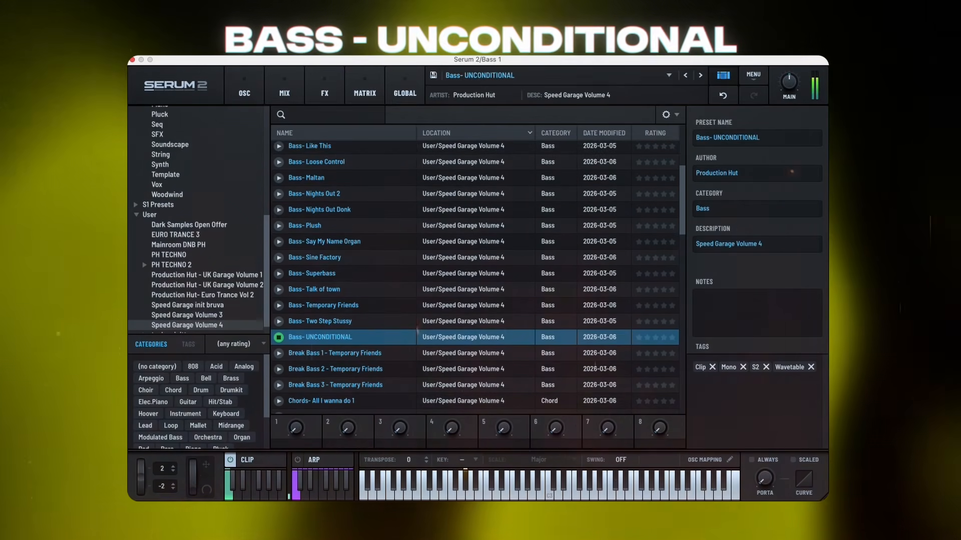
left_click(279, 321)
scroll(278, 325, "down", 5)
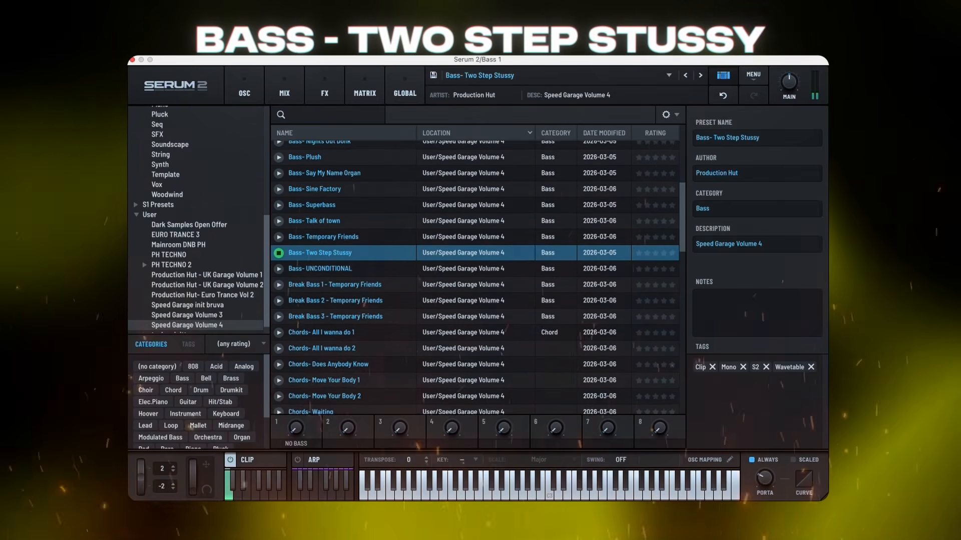
- Audition the presets Chords- Does Anybody Know, Lead- What's A Girl and Lead- Plush
left_click(279, 352)
scroll(279, 352, "down", 6)
scroll(474, 280, "down", 4)
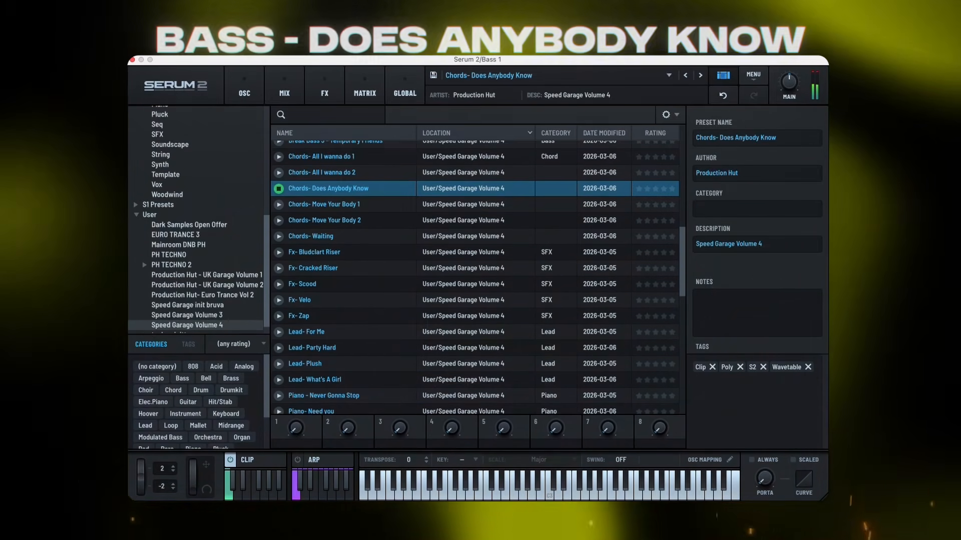
scroll(283, 368, "down", 1)
left_click(279, 362)
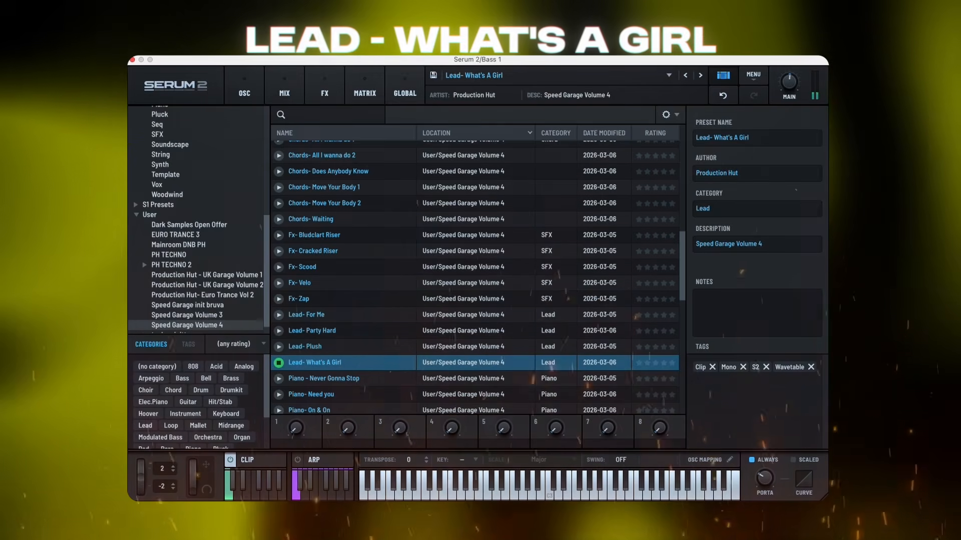
scroll(293, 353, "down", 1)
scroll(297, 345, "down", 1)
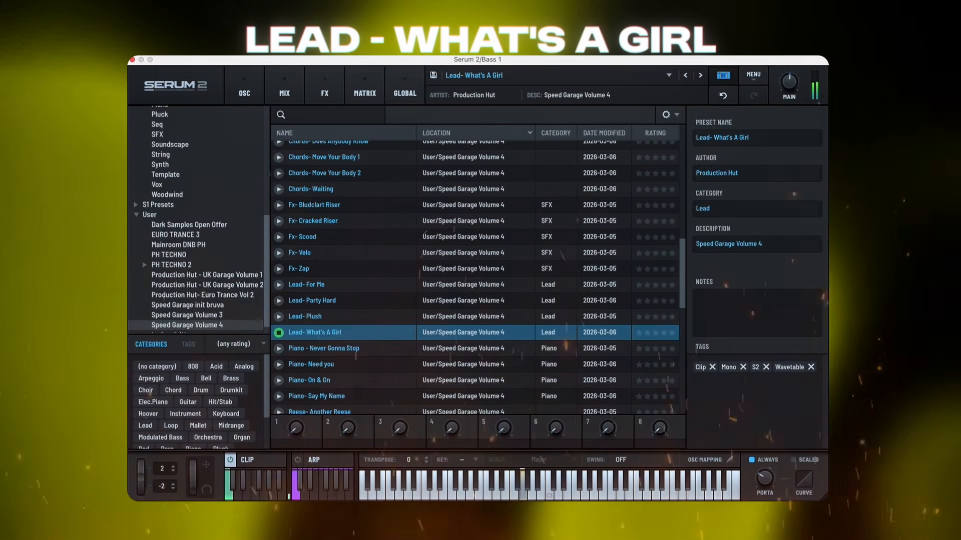
left_click(279, 316)
scroll(279, 316, "down", 1)
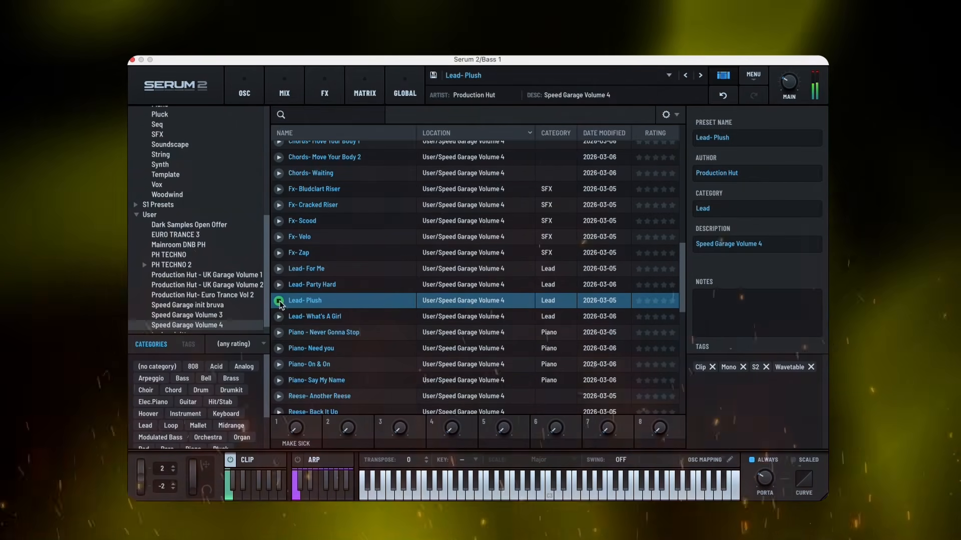
- Audition the presets Reese- Gwan Organ and Reese- Borderline further down the preset list
scroll(475, 275, "down", 3)
scroll(476, 275, "down", 5)
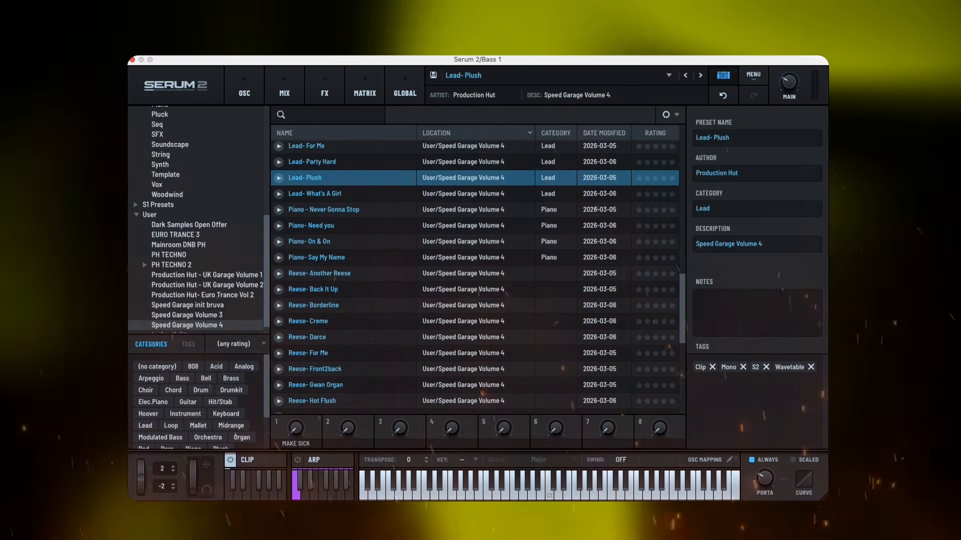
left_click(279, 385)
scroll(279, 385, "down", 1)
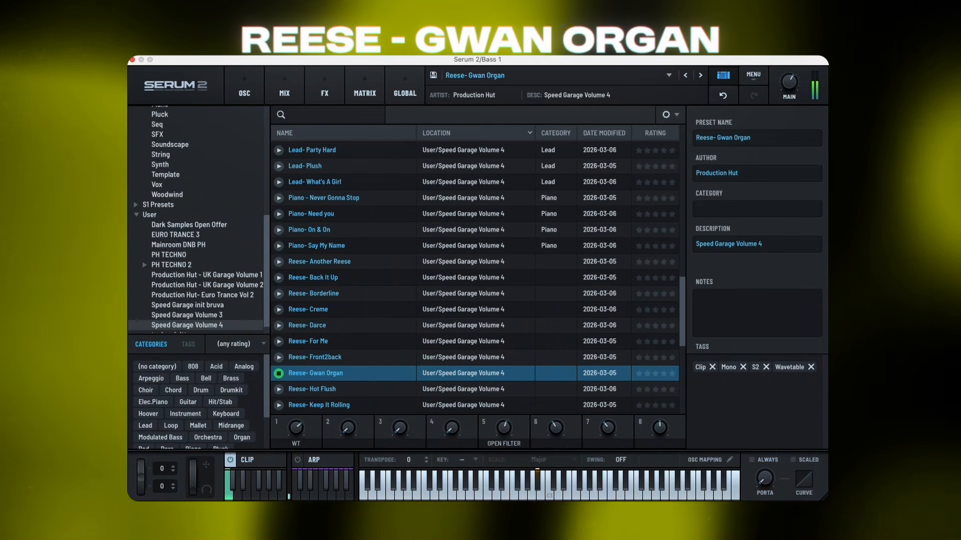
left_click(279, 293)
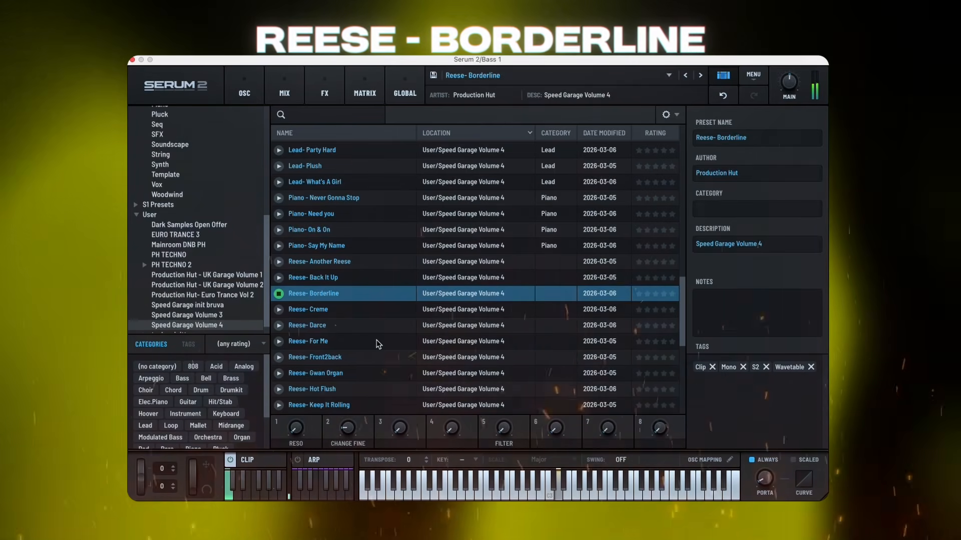
scroll(379, 345, "down", 3)
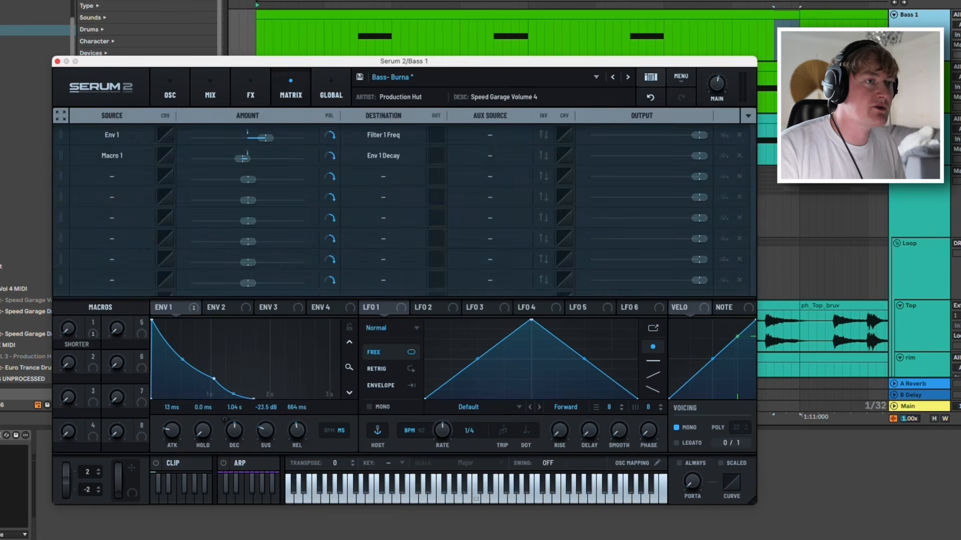
- View the preset browser and the built-in clip for Bass- Burna, return to the oscillator page and stop playback
left_click(650, 77)
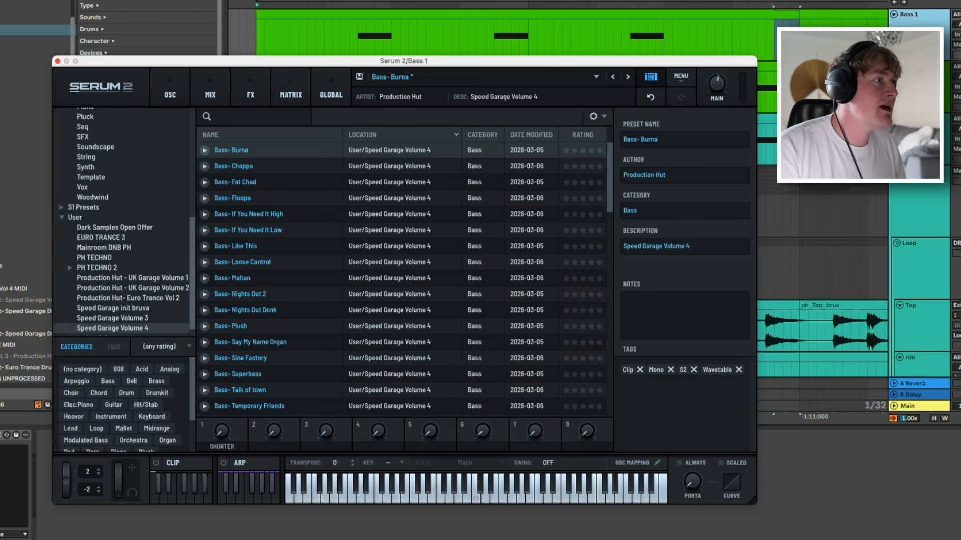
left_click(170, 88)
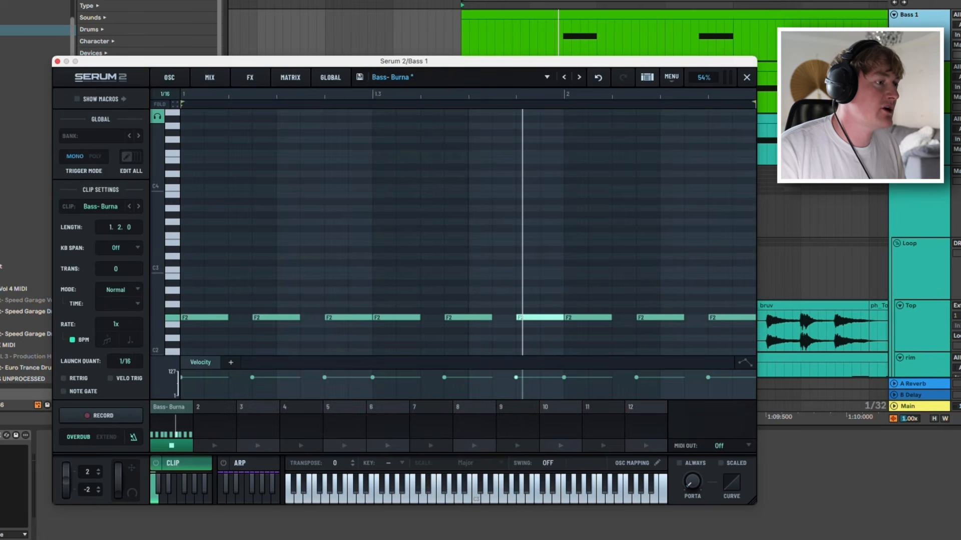
left_click(169, 78)
key("space")
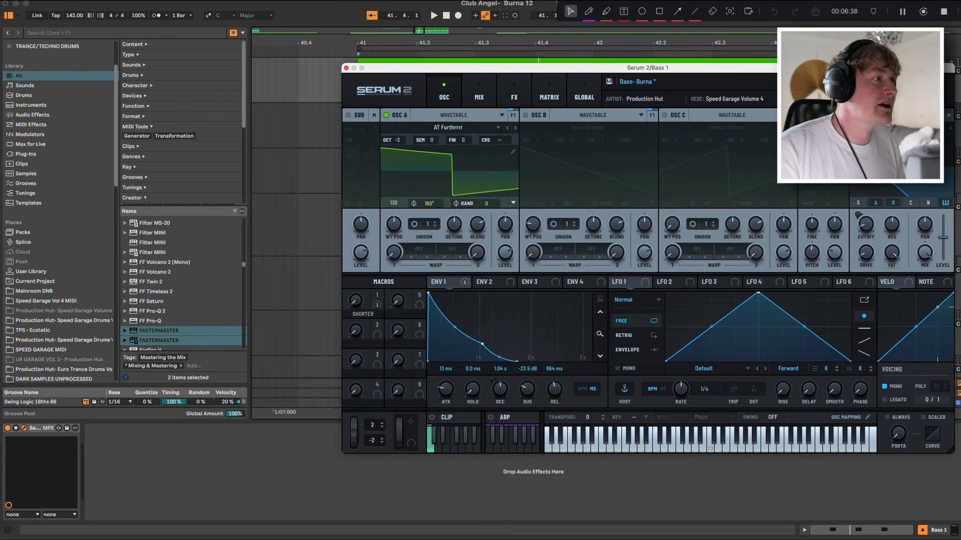
- Look through the MIDI files in the Speed Garage Vol 4 MIDI folder, previewing the placement of Bass- Plush.mid without inserting it
left_click(46, 301)
left_click(159, 161)
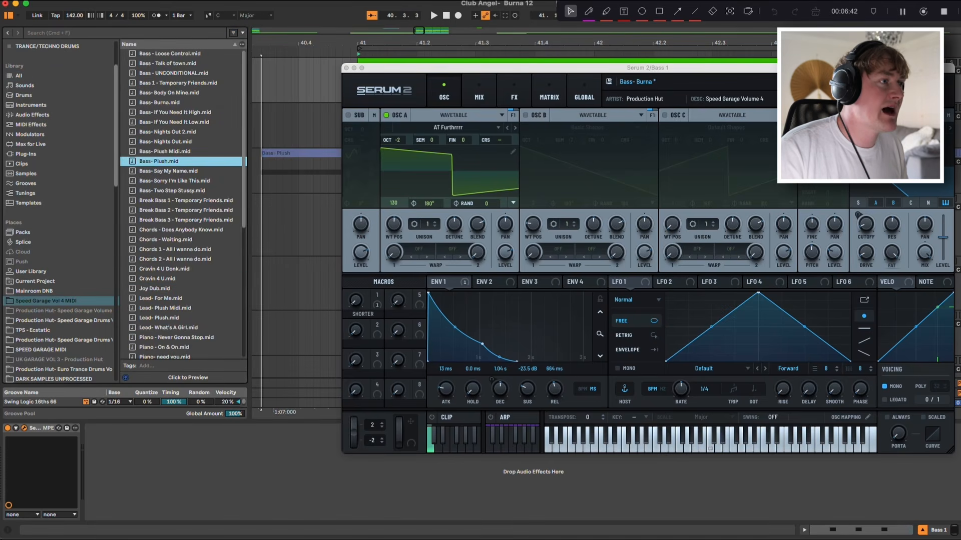
left_click_drag(256, 162, 241, 164)
scroll(182, 200, "down", 6)
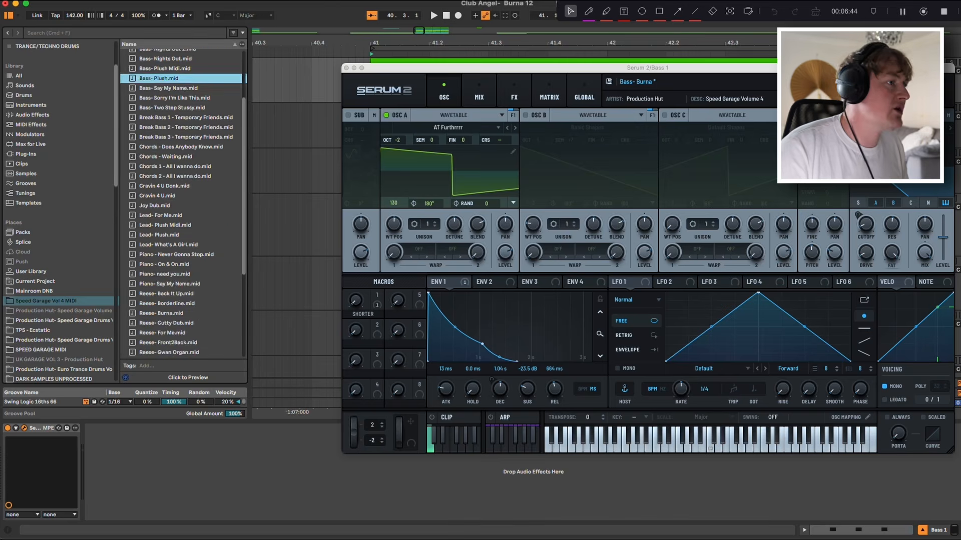
- Move the synth window clear of the arrangement tracks and set oscillator A's wavetable to AT Furthrrr from the analog S2 Tables
left_click_drag(639, 69, 447, 63)
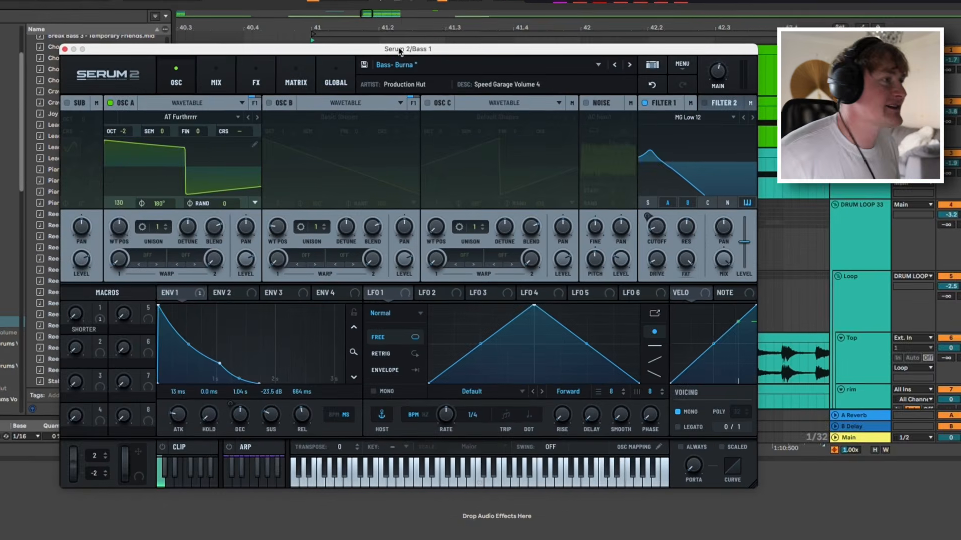
left_click(175, 116)
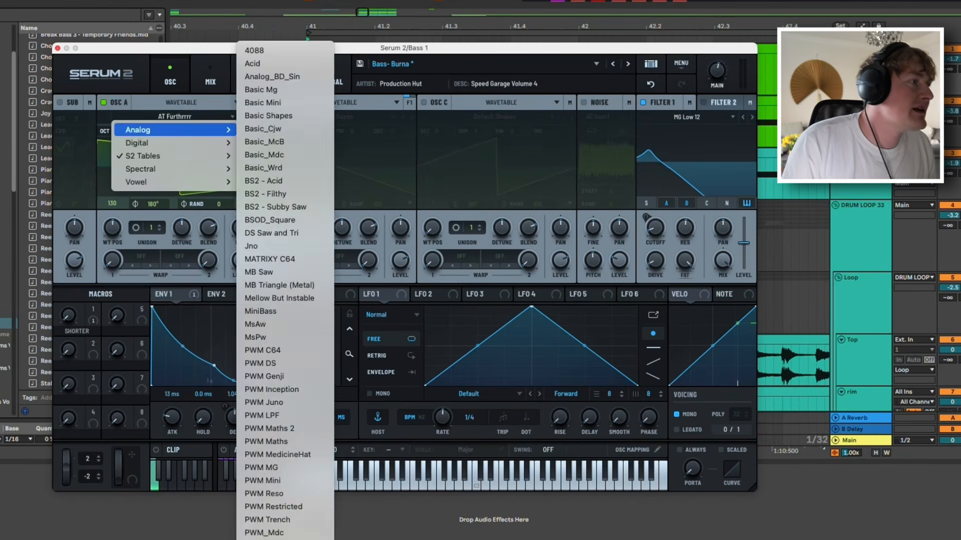
mouse_move(143, 155)
mouse_move(263, 156)
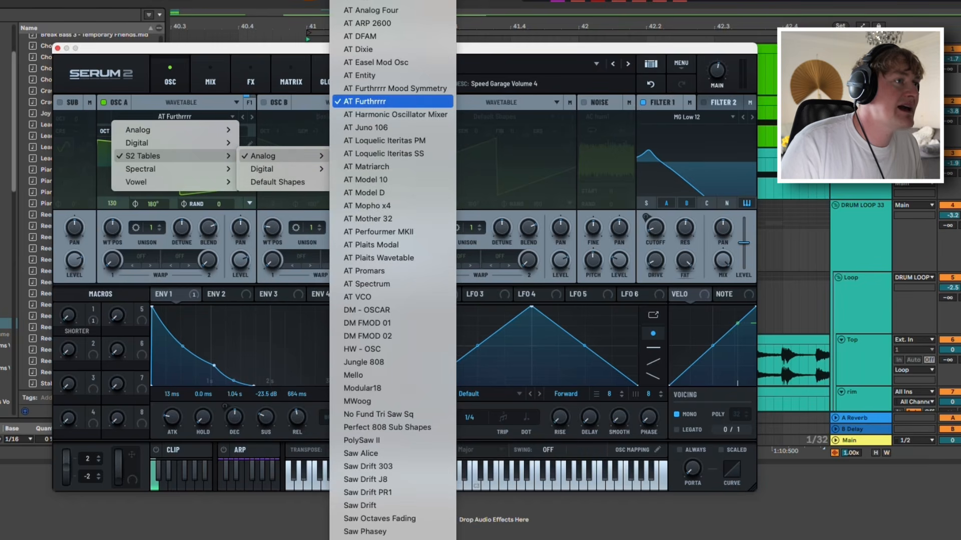
left_click(364, 102)
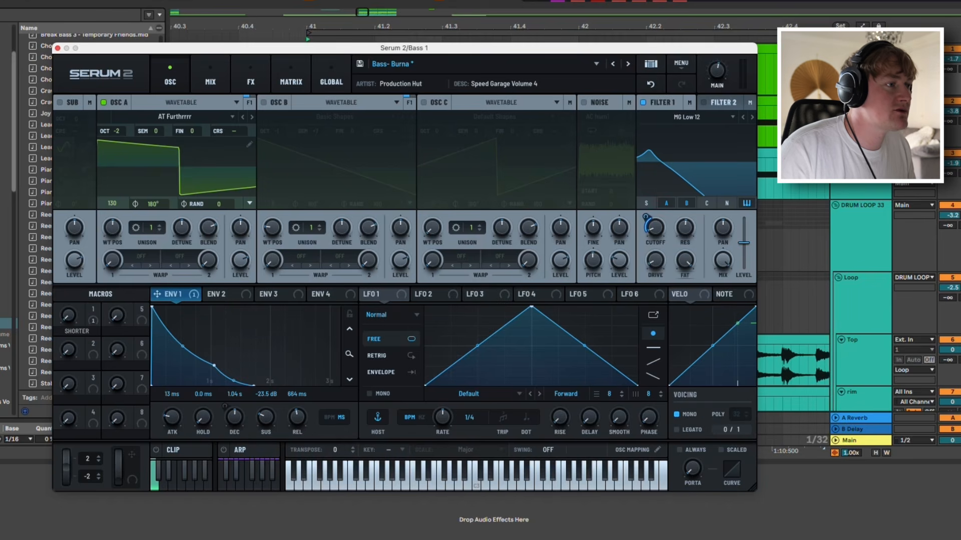
- Check the Env 1 modulation amount on the Filter 1 cutoff, view the main effects rack and return to the oscillator page
left_click_drag(670, 239, 654, 228)
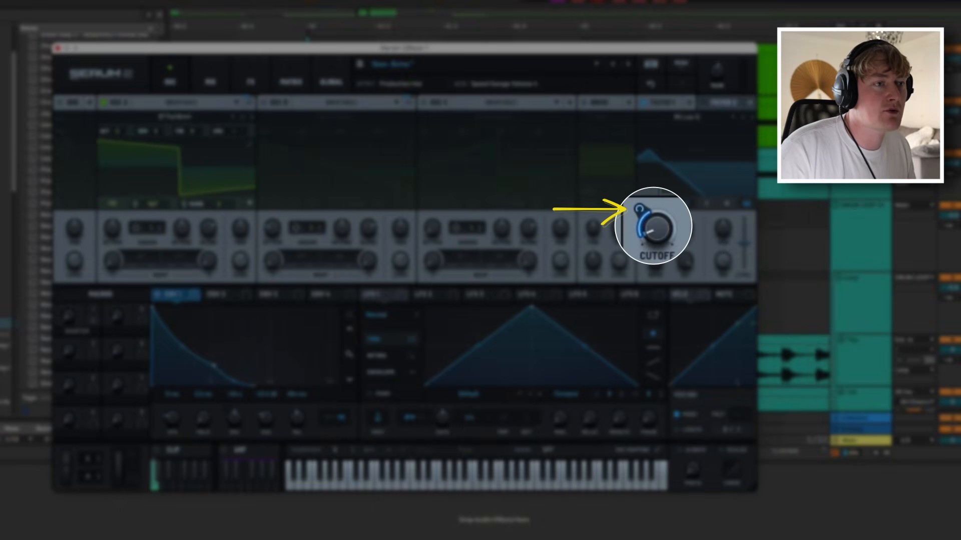
mouse_move(646, 219)
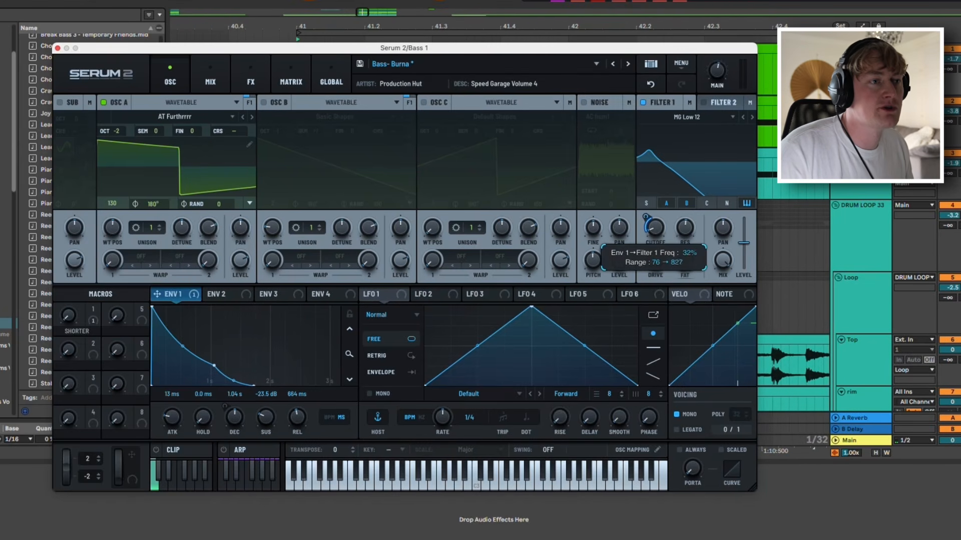
mouse_move(645, 217)
left_mouse_down()
mouse_move(645, 209)
mouse_move(645, 219)
left_mouse_up()
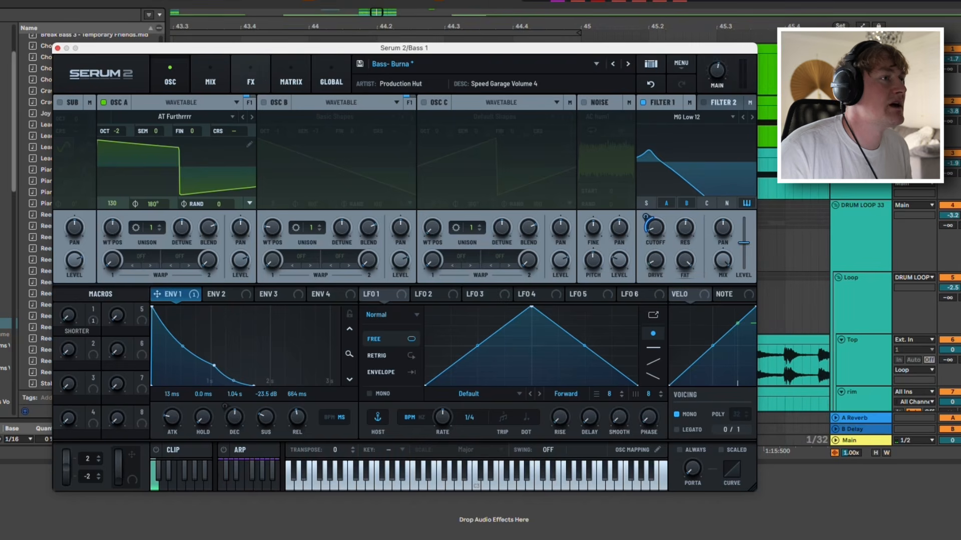
left_click(255, 75)
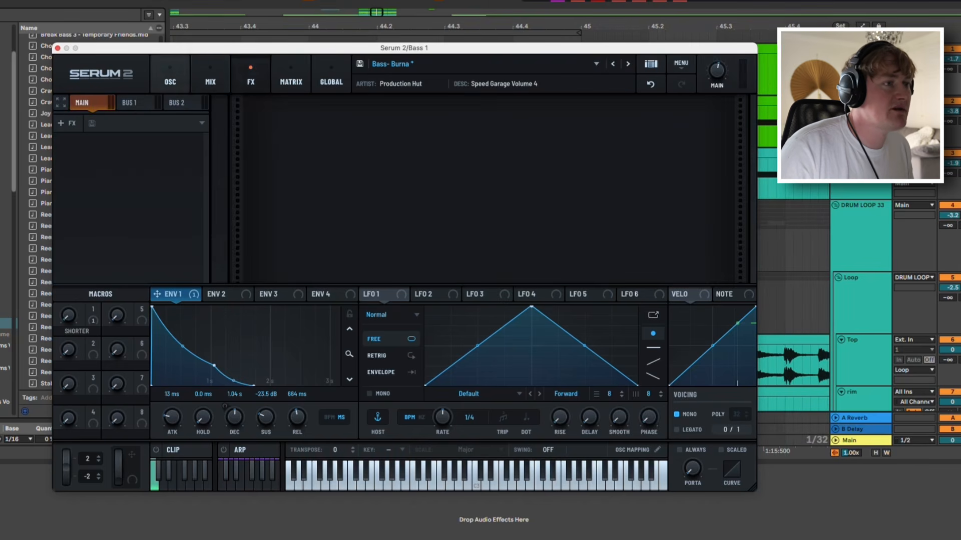
left_click(170, 77)
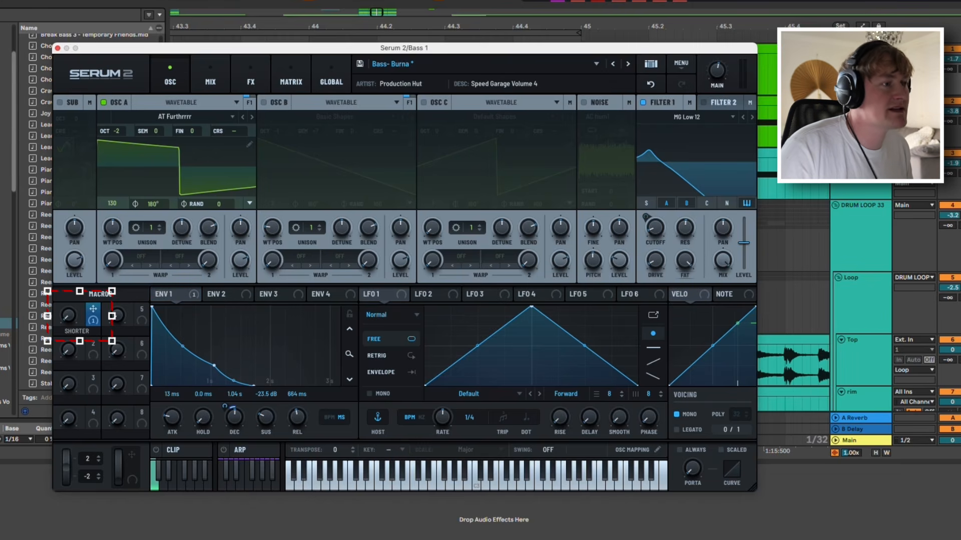
- Try the SHORTER macro at its maximum during playback, return it to its minimum, and touch up the Filter 1 cutoff
key("s")
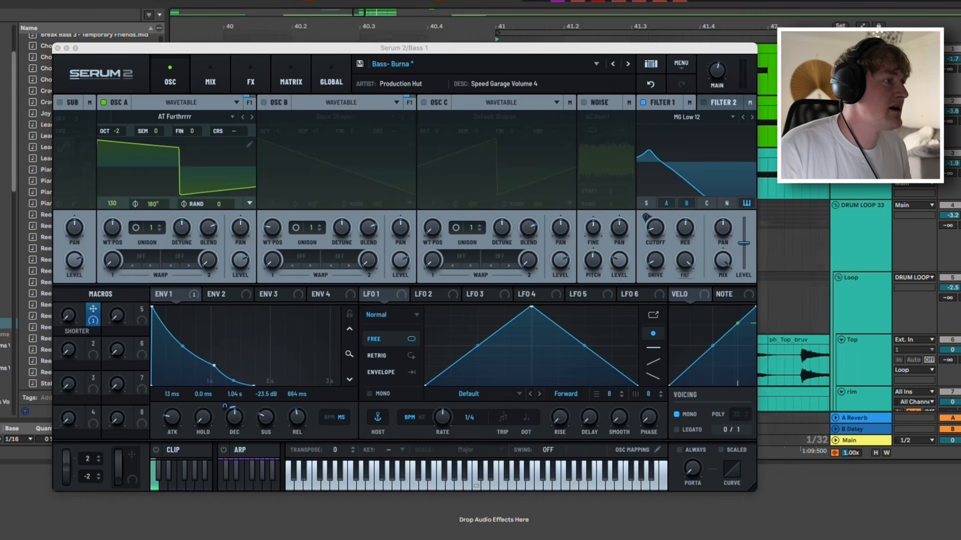
left_click_drag(68, 315, 39, 19)
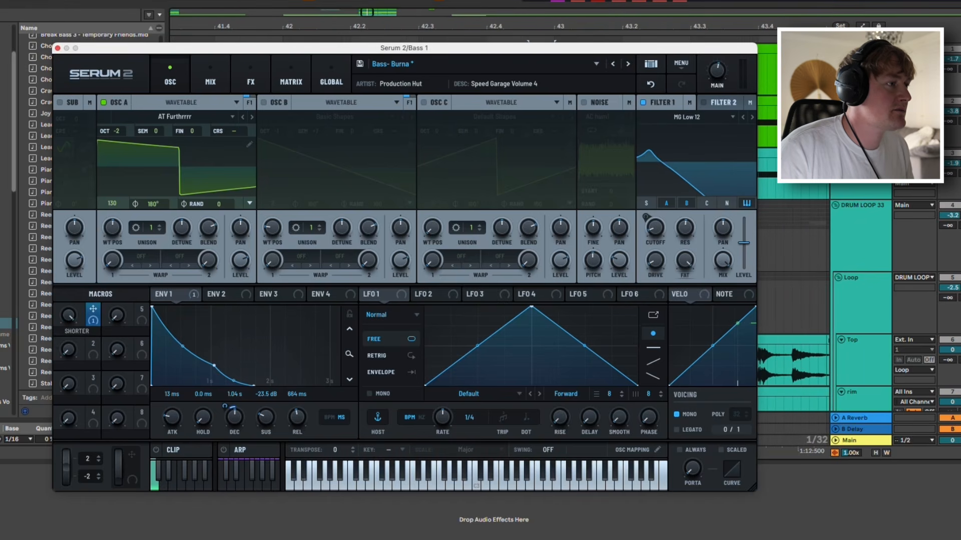
left_click_drag(68, 315, 36, 539)
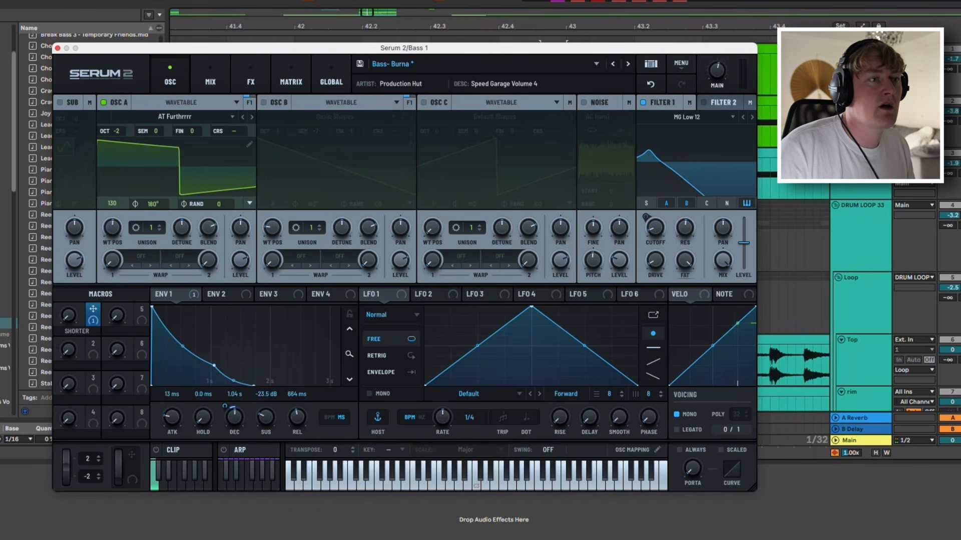
mouse_move(655, 228)
left_mouse_down()
mouse_move(656, 187)
mouse_move(656, 225)
left_mouse_up()
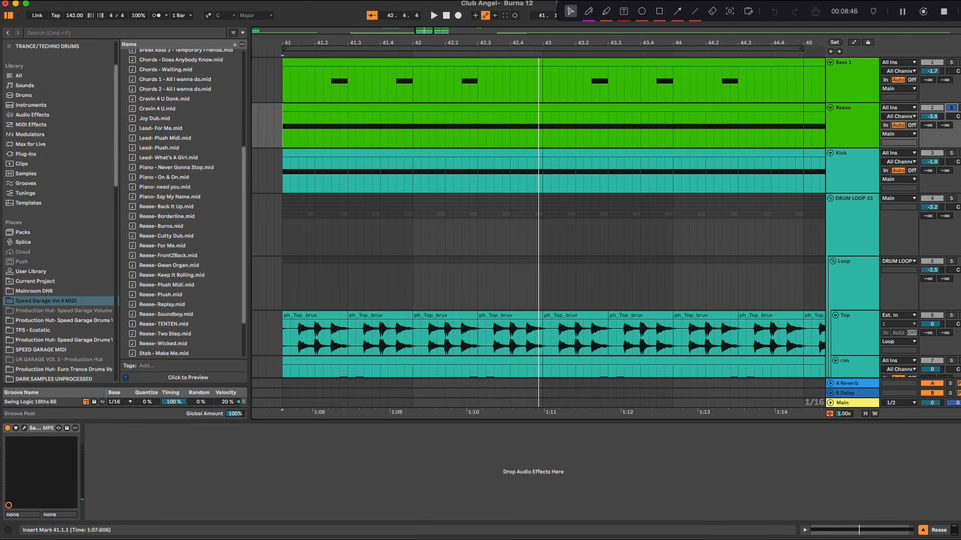
- Open the Reese track's synth and choose the Digital wavetable Harmonic Morph for oscillator A
left_click(24, 428)
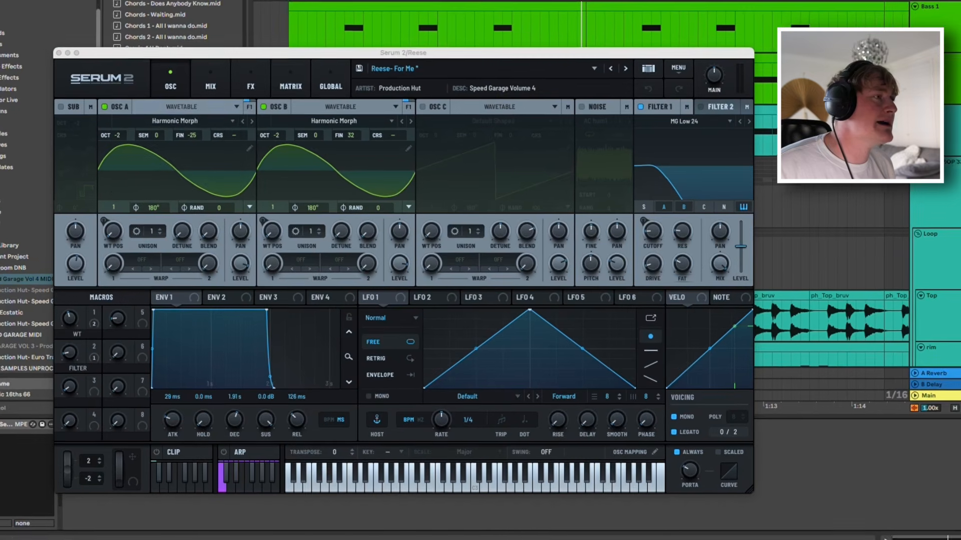
left_click(183, 163)
mouse_move(167, 185)
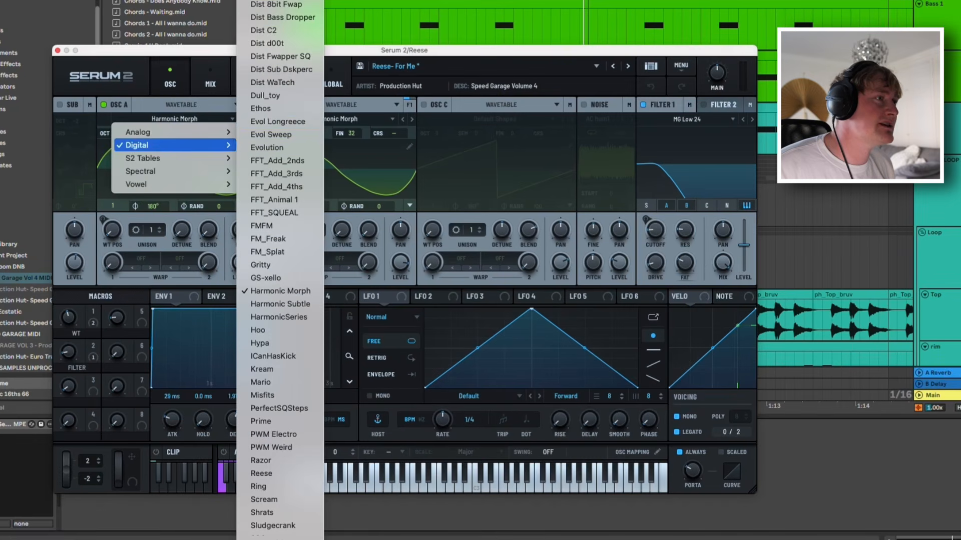
left_click(280, 291)
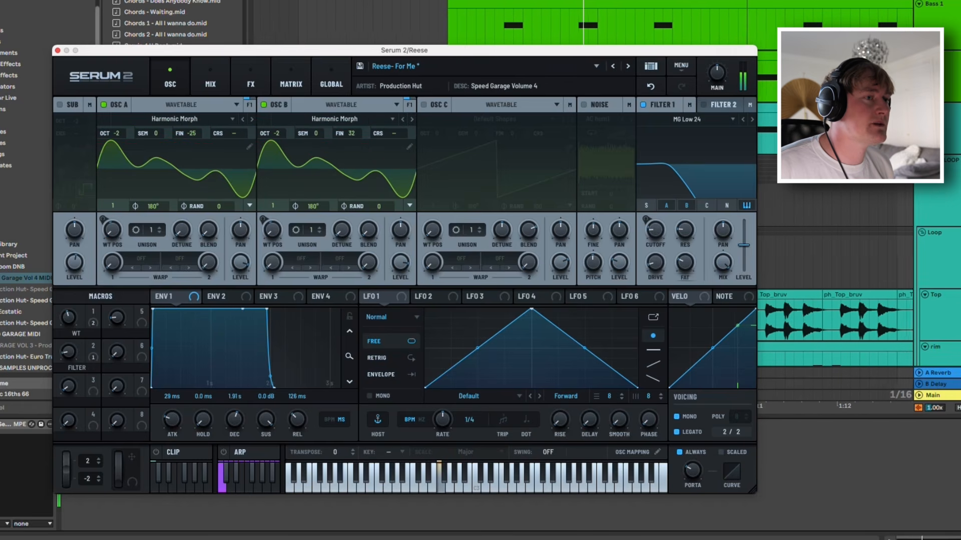
- Try Filter 1 with the MG Low 12 type during playback and return it to MG Low 24
left_click(643, 105)
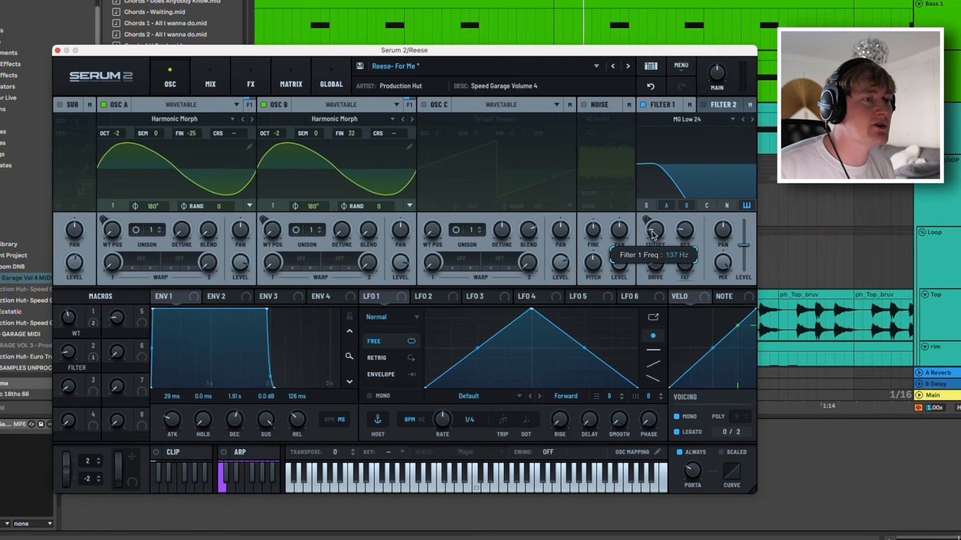
left_click(743, 119)
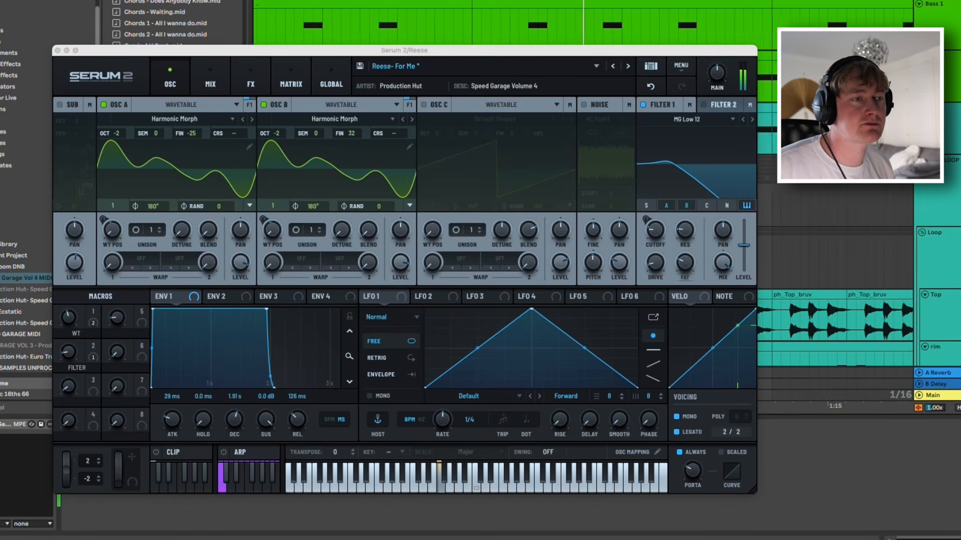
left_click(752, 119)
left_click(752, 120)
- Check the Hall reverb and its wet mix in the main effects rack, and return to the oscillator page
left_click(250, 79)
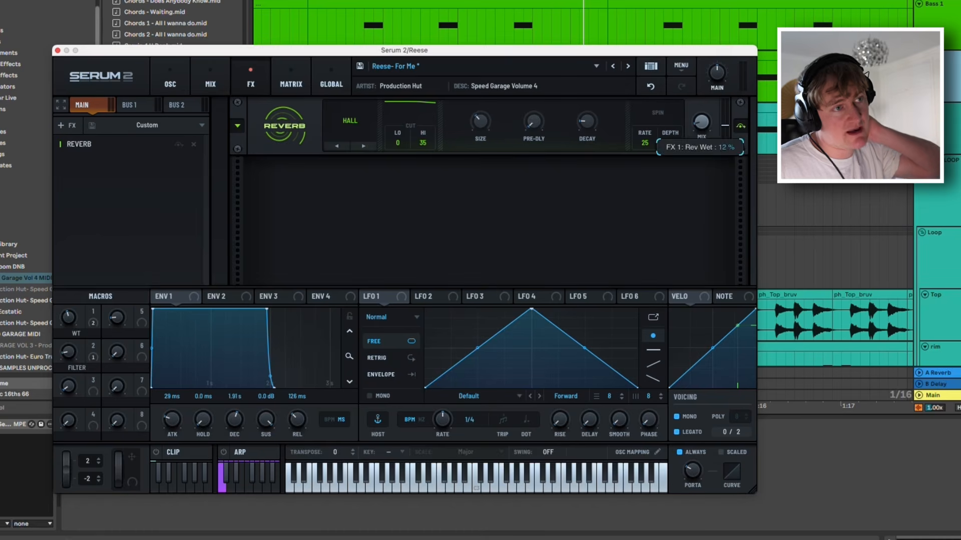
left_click(351, 121)
left_click(350, 121)
left_click(170, 77)
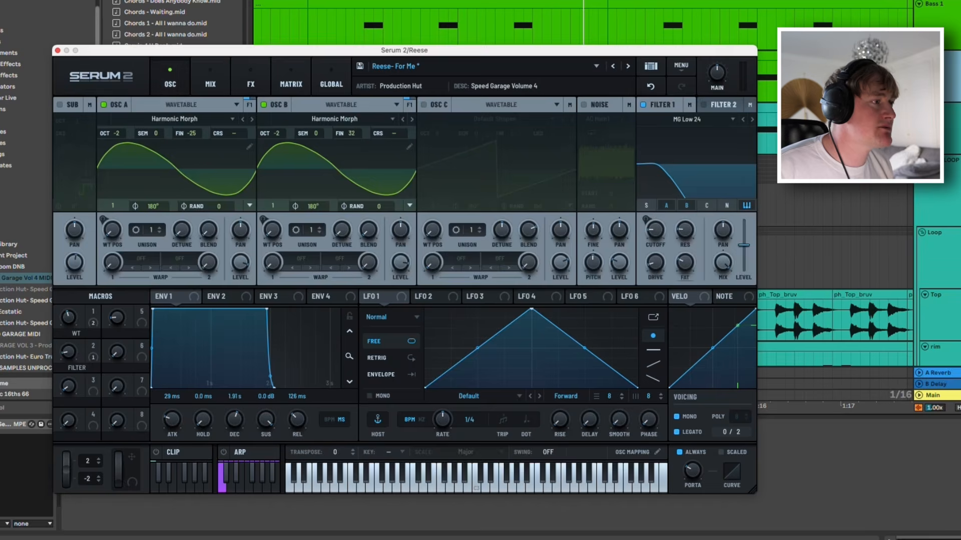
- Examine how the WT macro is assigned to the wavetable positions of oscillators A and B while the loop plays
left_click(271, 229)
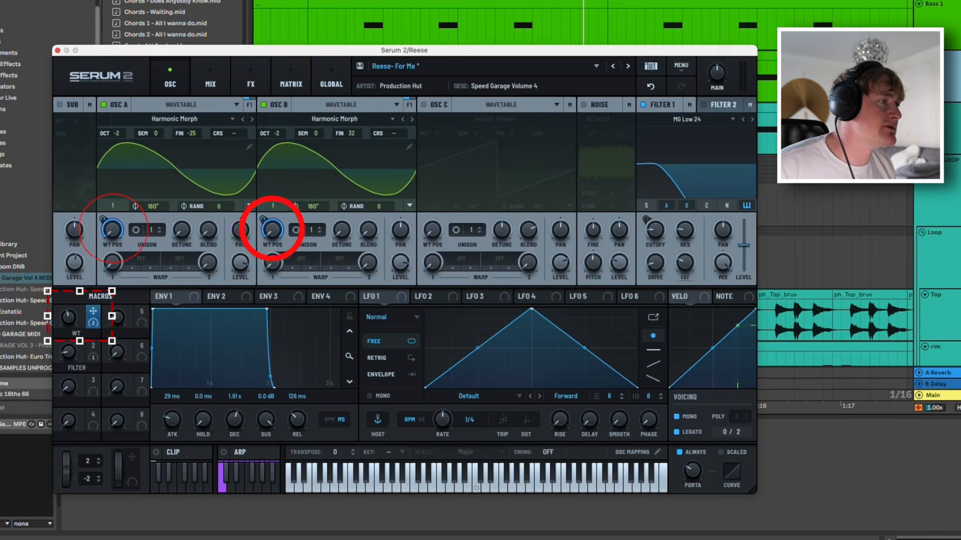
key("space")
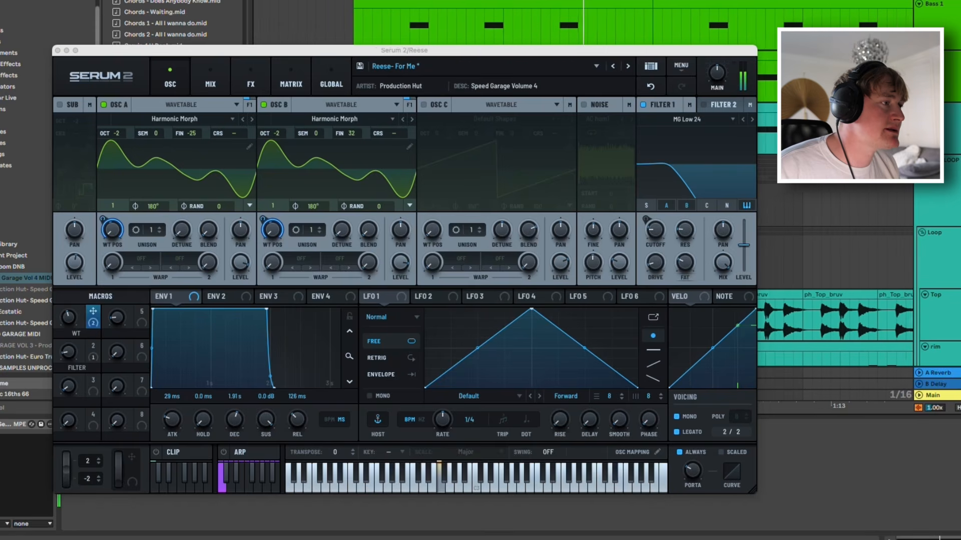
left_click(68, 317)
left_click_drag(175, 243, 160, 241)
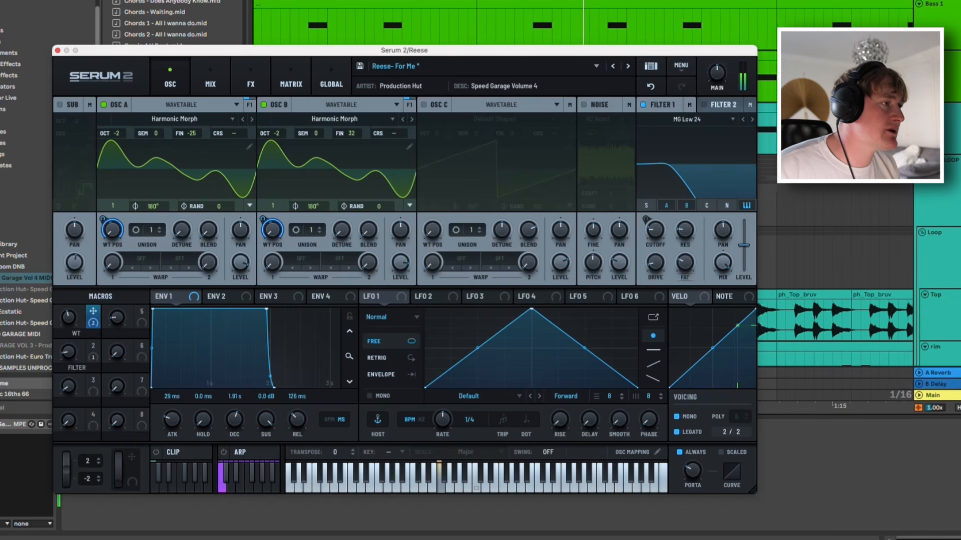
left_click_drag(93, 311, 289, 242)
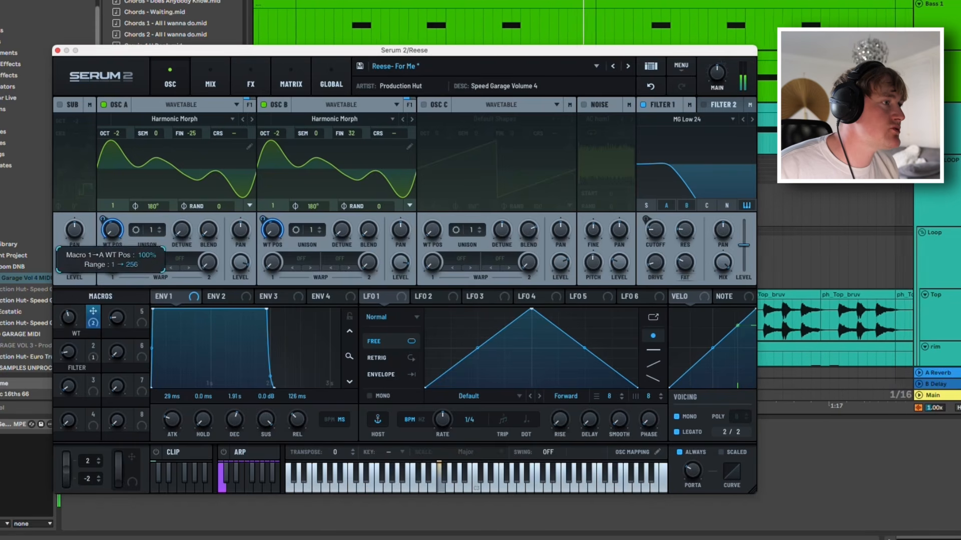
- Raise the WT macro during playback, turn it back down, and touch up the FILTER macro
left_click_drag(69, 317, 69, 293)
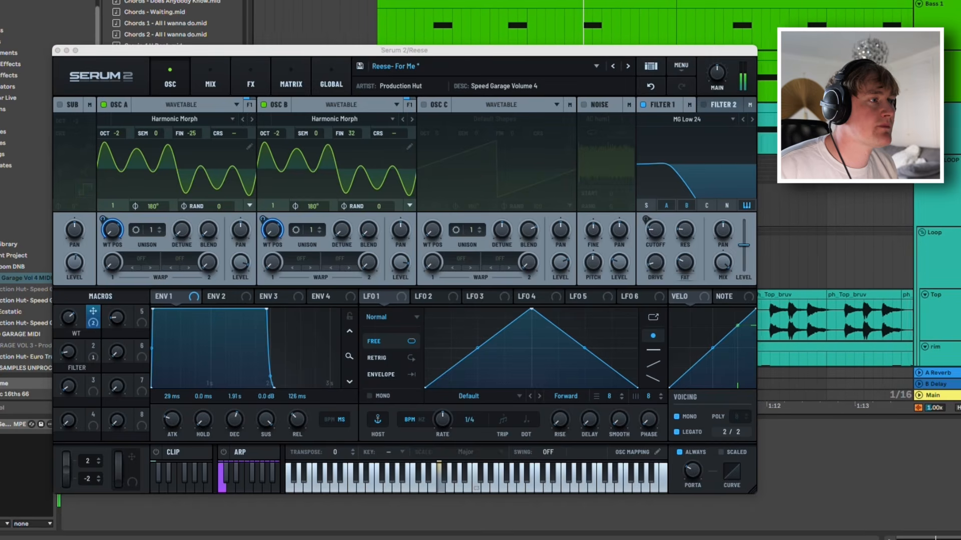
left_click_drag(68, 317, 68, 335)
left_click_drag(71, 369, 71, 363)
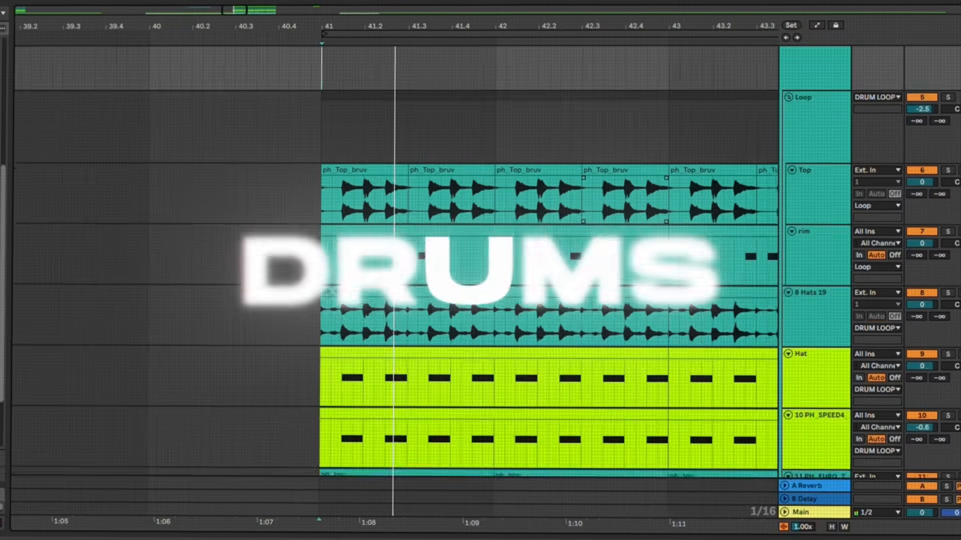
- Look through the drum tracks in the arrangement and select the Club Angel - Burna reference track beneath them
scroll(608, 228, "down", 2)
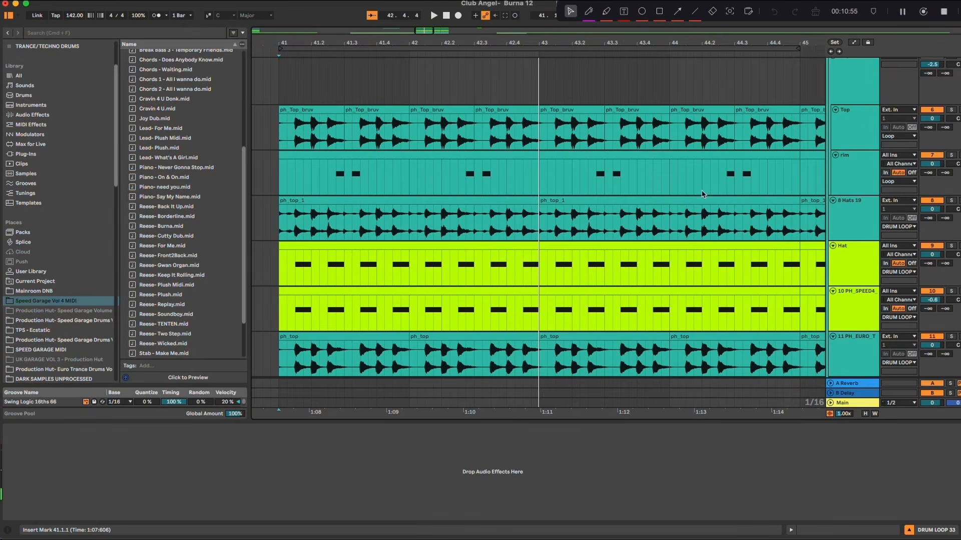
scroll(608, 205, "down", 5)
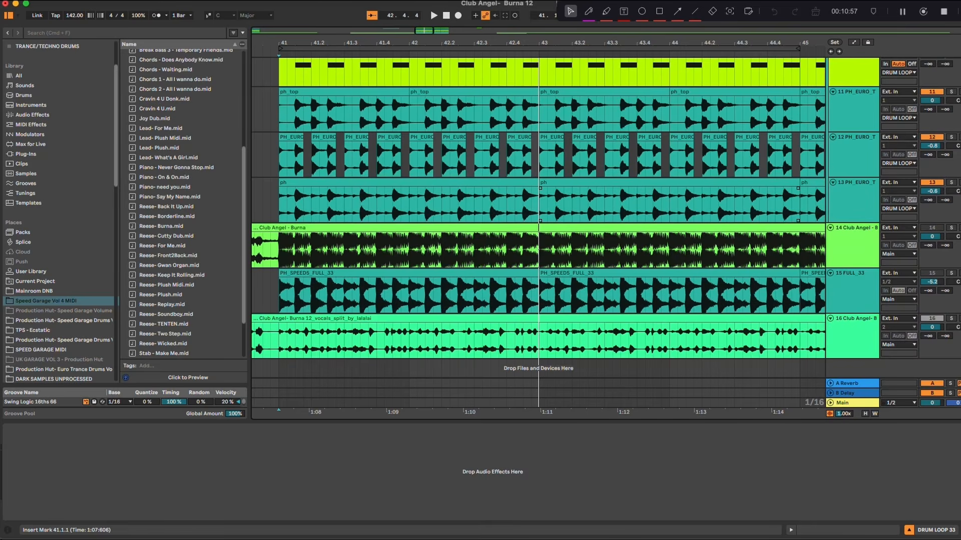
left_click(852, 245)
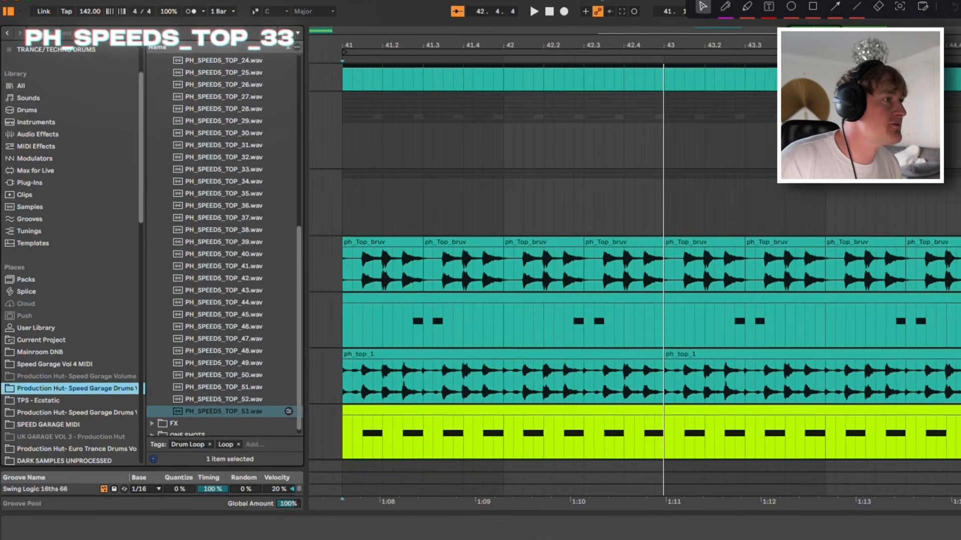
- Preview PH_SPEED5_TOP_33.wav from the TOP folder and PH_SPEED5_FULL_33.wav from the FULL folder of the drum loops
scroll(190, 225, "up", 2)
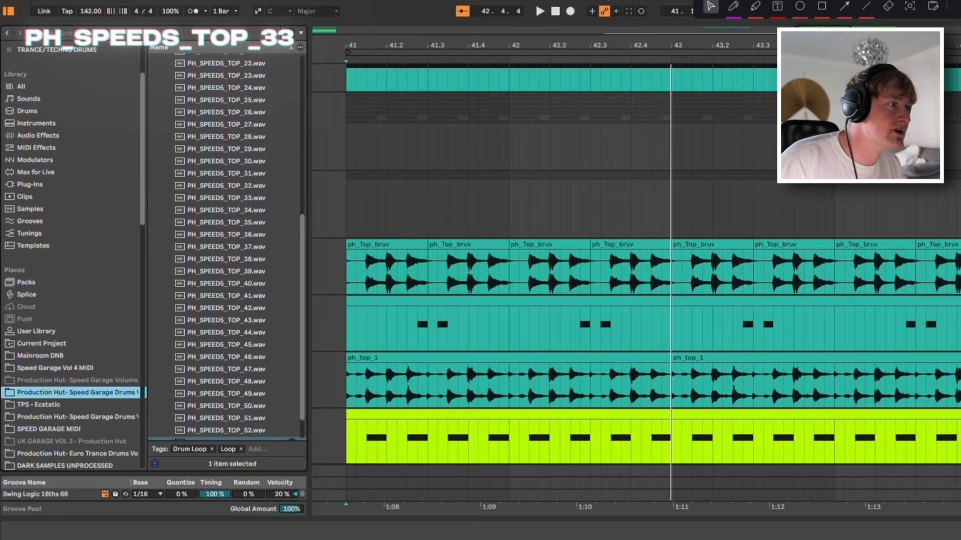
left_click(252, 199)
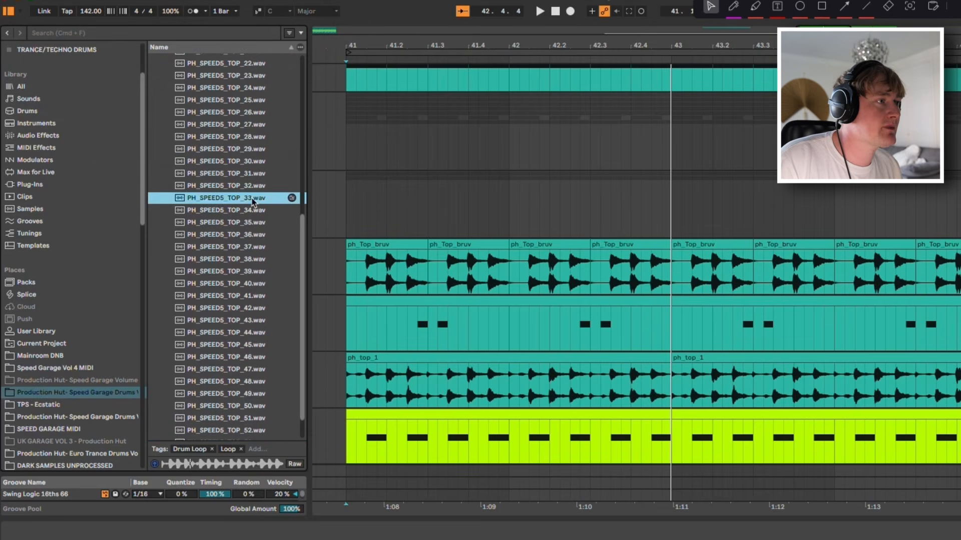
scroll(252, 202, "up", 8)
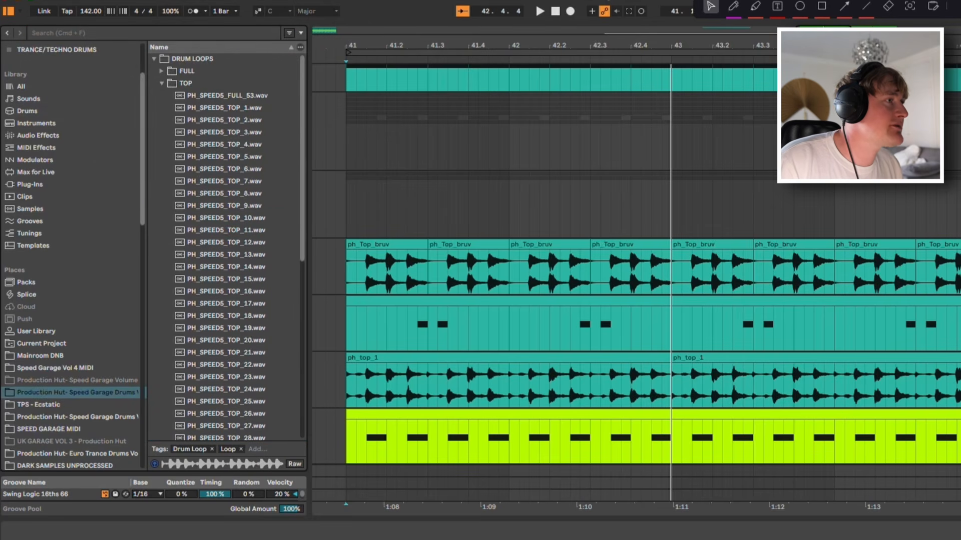
left_click(161, 71)
scroll(225, 240, "down", 3)
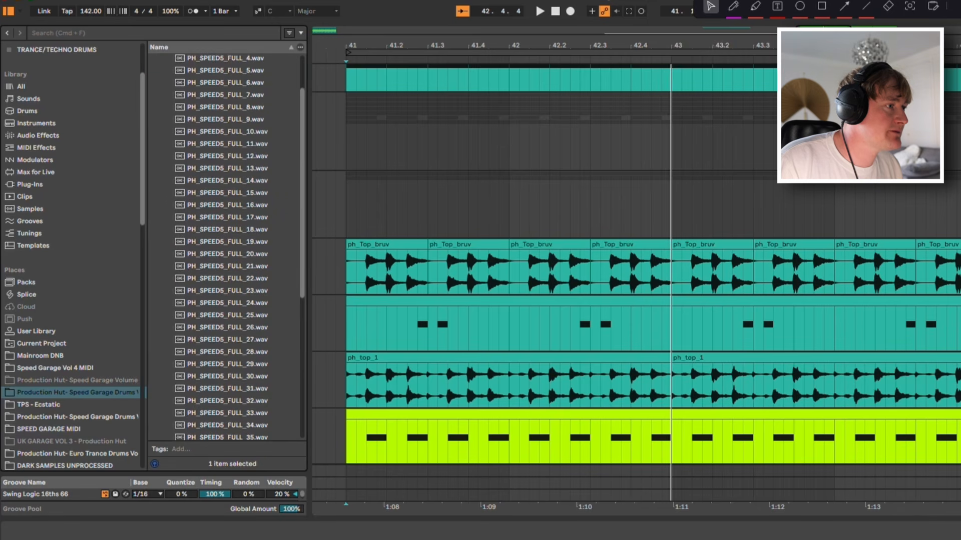
left_click(228, 413)
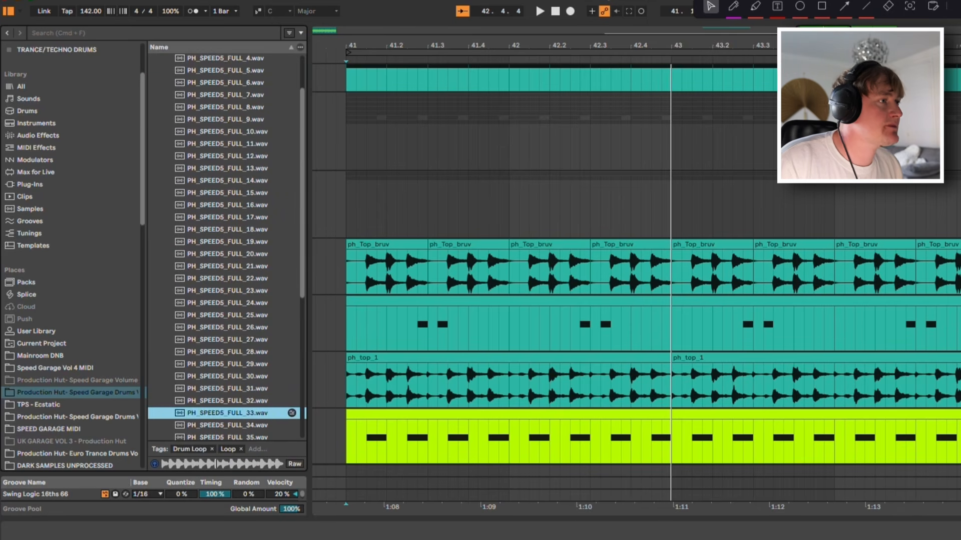
scroll(225, 301, "up", 3)
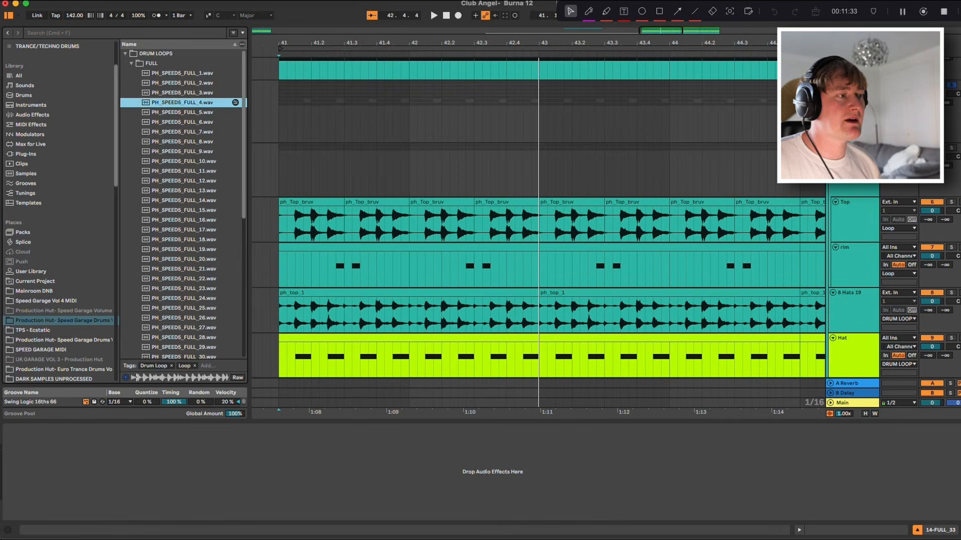
- Preview more loops from the FULL folder, including PH_SPEED5_FULL_7, FULL_1, FULL_51 and FULL_50
left_click(182, 132)
left_click(182, 73)
scroll(182, 200, "down", 10)
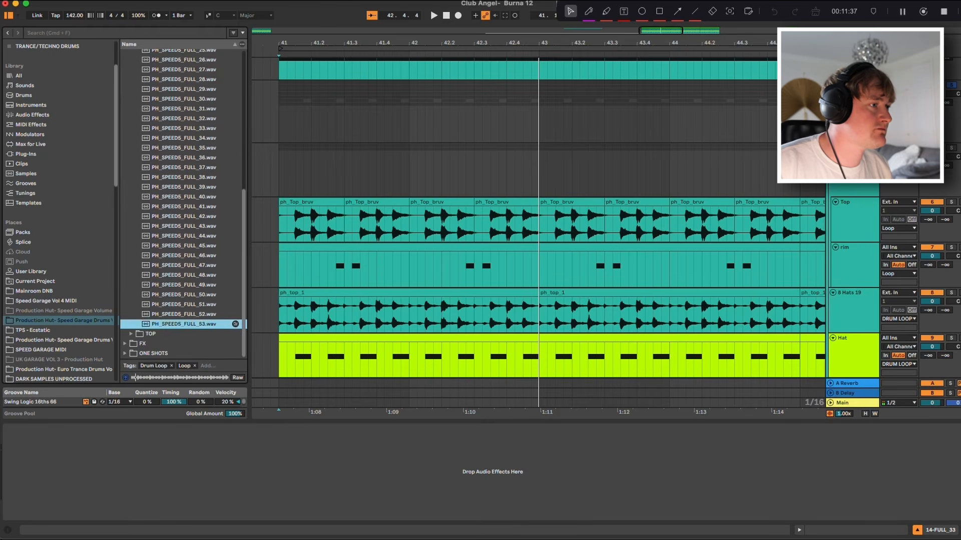
left_click(183, 305)
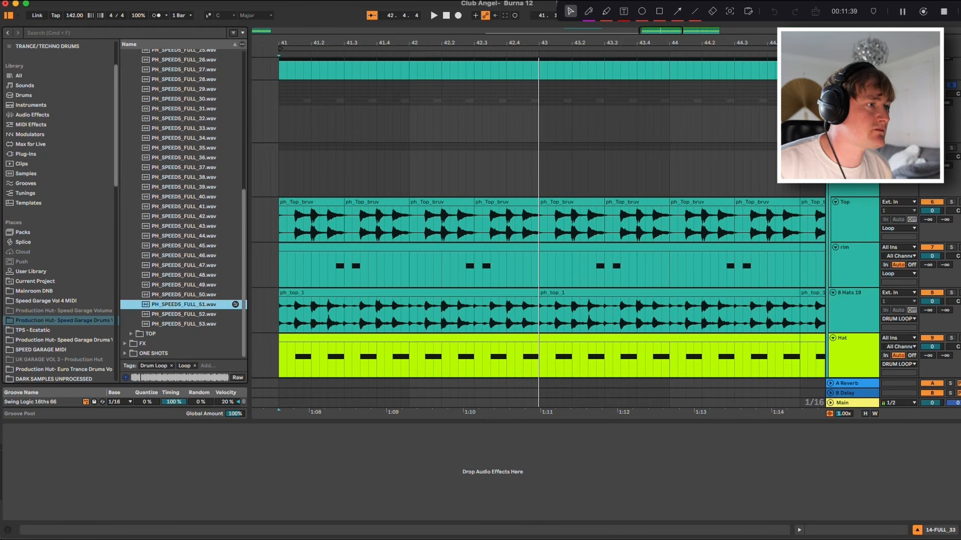
left_click(183, 295)
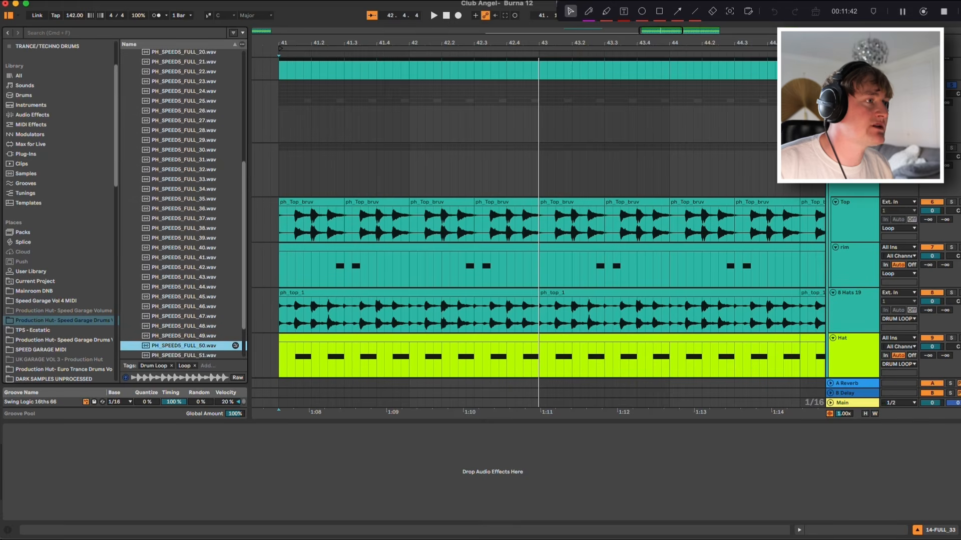
- Insert a new audio track after the DRUM LOOP 33 group
scroll(852, 220, "up", 5)
right_click(855, 210)
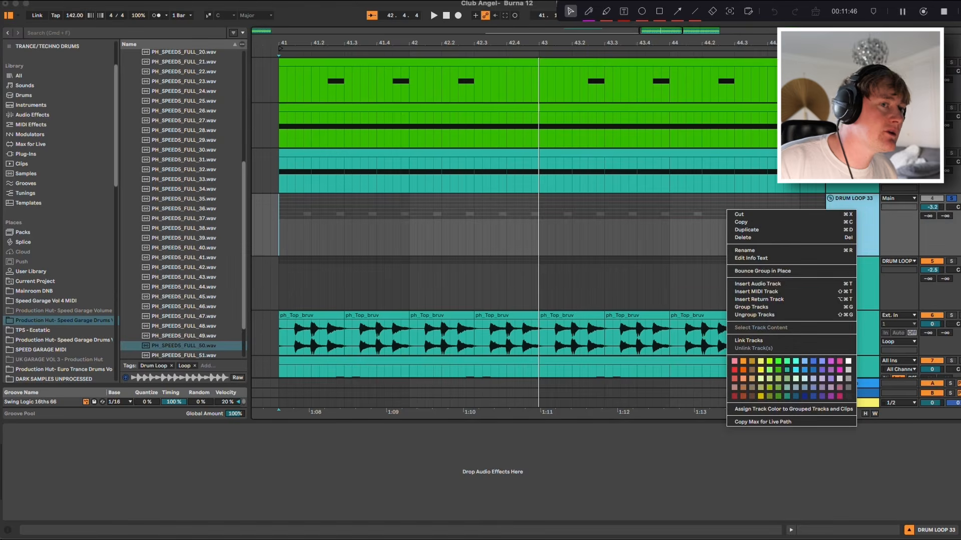
left_click(757, 284)
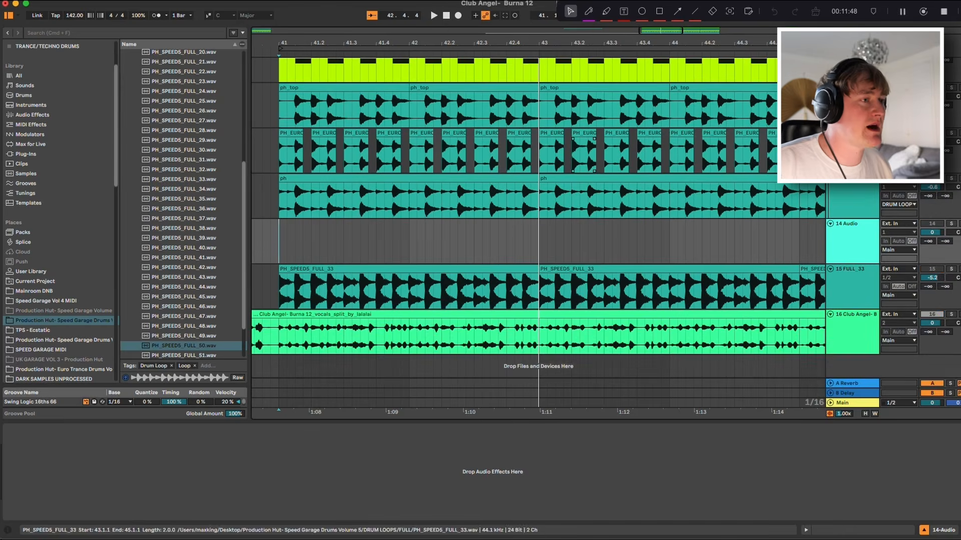
- Place the loops PH_SPEED5_FULL_16 through PH_SPEED5_FULL_40 in sequence on the new audio track, starting at bar 41
scroll(181, 205, "up", 3)
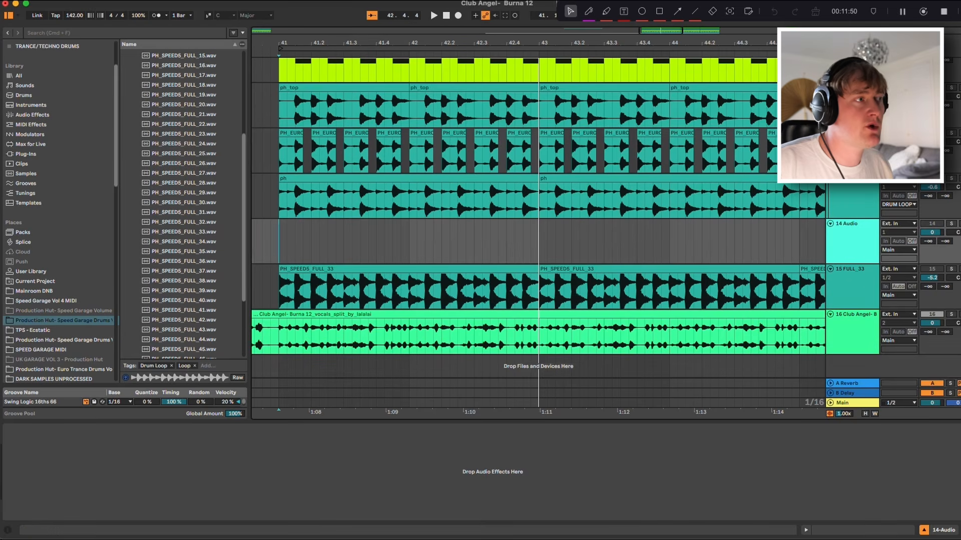
left_click(184, 66)
left_click(184, 300, "shift")
left_click_drag(184, 300, 284, 243)
- Move the PH_SPEED5_FULL_17 clip one bar earlier so it starts at bar 42, overlapping the preceding clip
left_click(393, 244)
scroll(409, 244, "down", 5)
left_click_drag(448, 229, 409, 229)
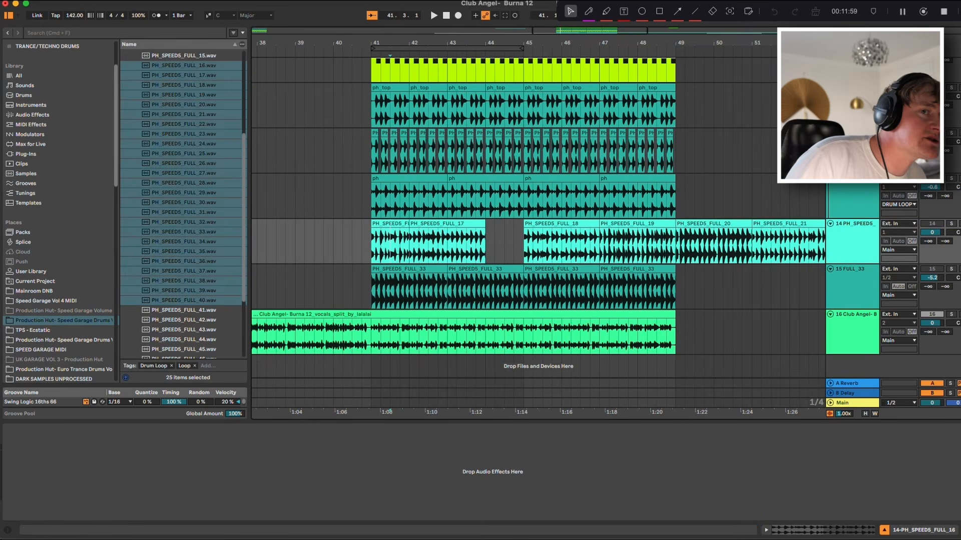
- Activate the new drum loop track and raise its volume to 1.2 dB while checking it in playback
scroll(538, 218, "up", 6)
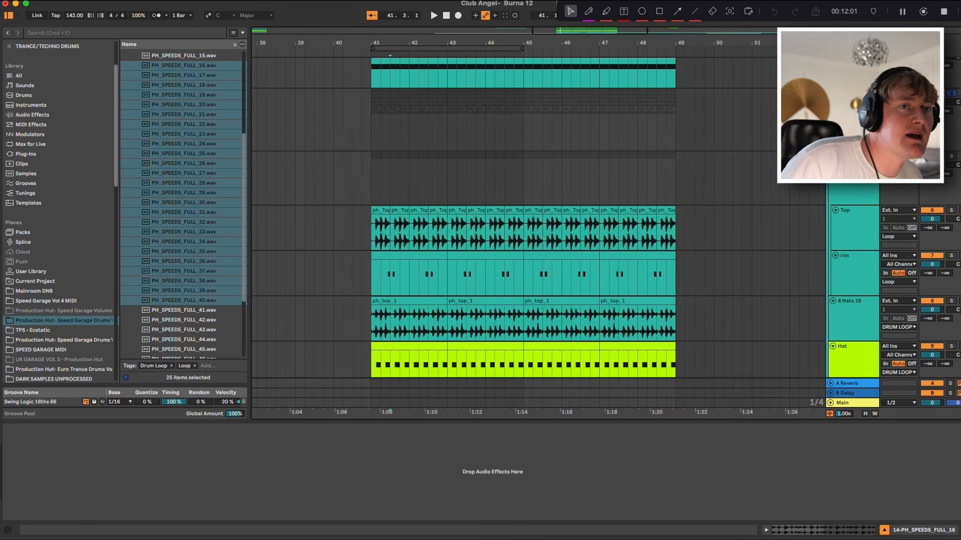
scroll(538, 218, "down", 6)
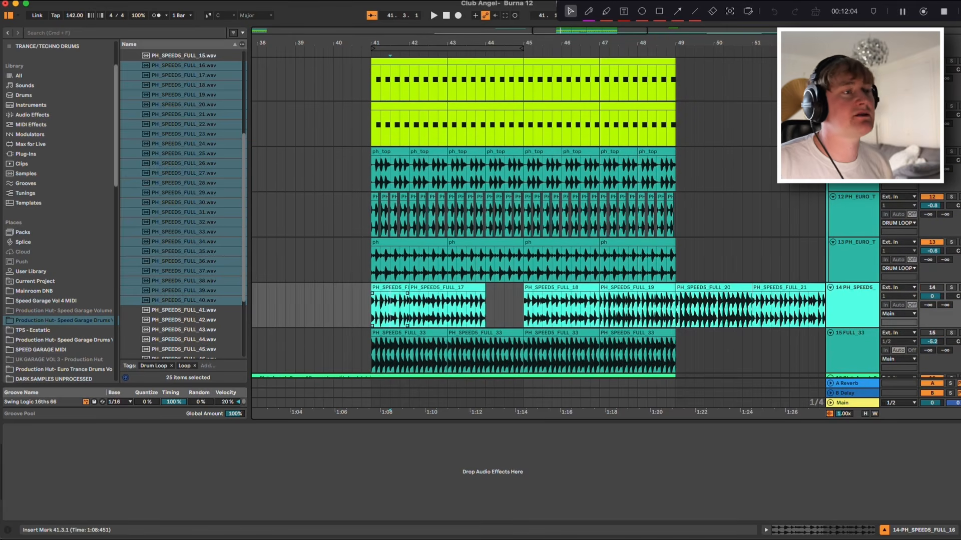
left_click(932, 287)
key("space")
mouse_move(932, 297)
left_mouse_down()
mouse_move(931, 276)
mouse_move(932, 290)
left_mouse_up()
key("space")
- Audition the PH_SPEED5_FULL_18, FULL_19 and FULL_20 clips on the new track from several playback positions
left_click(638, 307)
key("space")
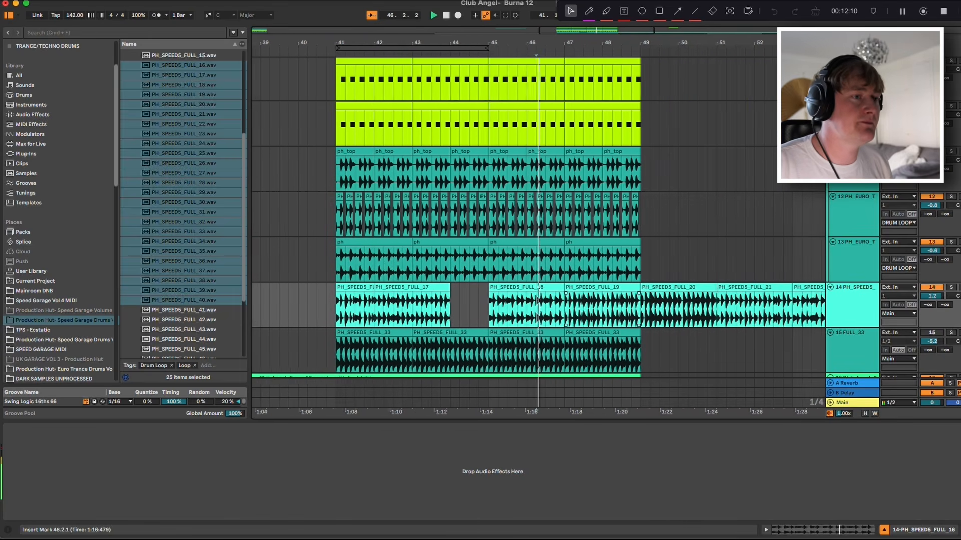
left_click(585, 308)
key("space")
key("space")
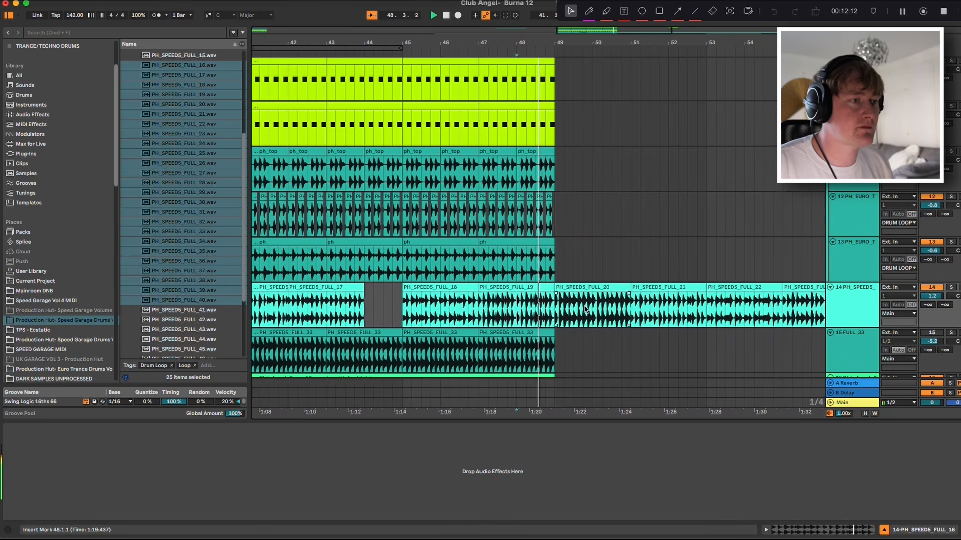
left_click(567, 307)
key("space")
key("space")
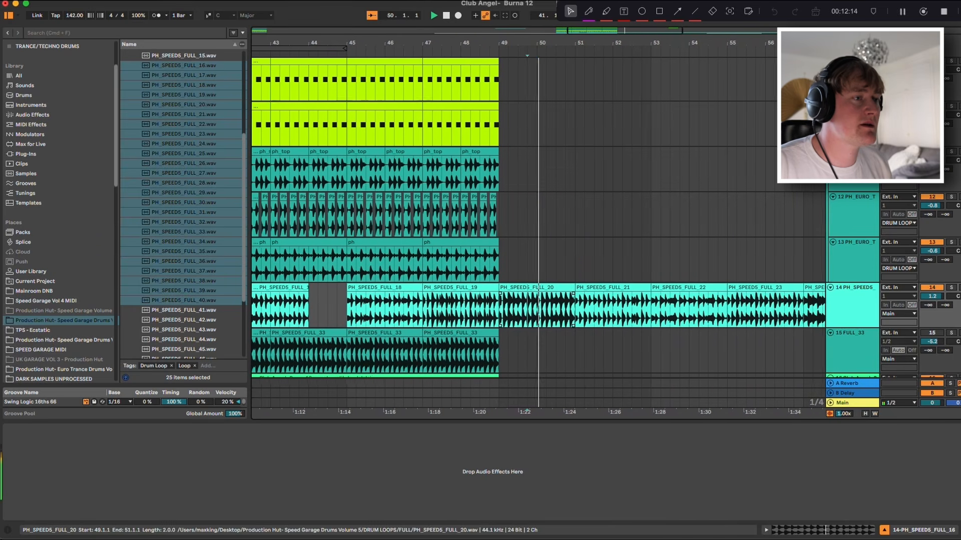
- Stop playback and move the PH_SPEED5_FULL_20 clip two bars earlier to bar 47, over the FULL_19 clip
key("space")
left_click_drag(539, 288, 472, 289)
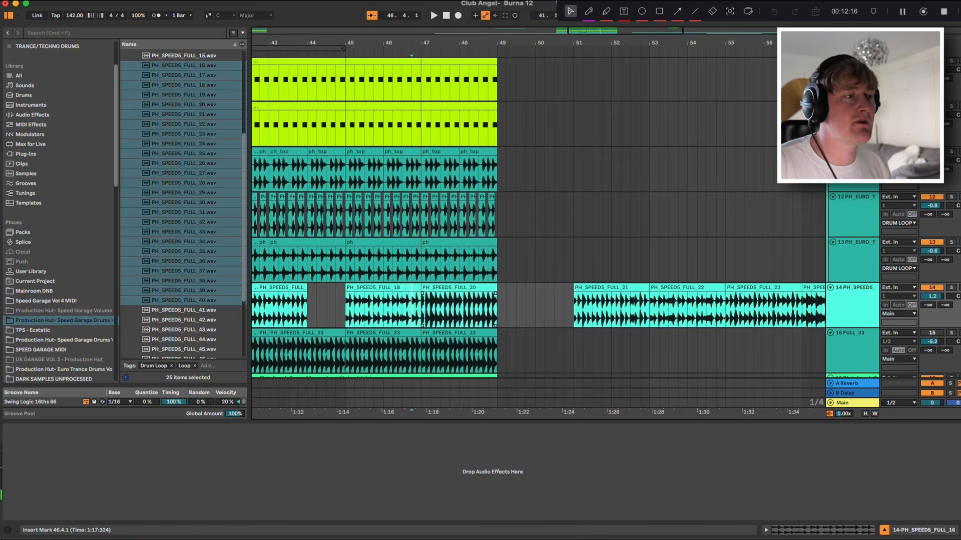
- Lower the PH_SPEED5 drum loop track's volume to -3.0 dB after stopping playback at bar 49
key("space")
left_click_drag(931, 296, 931, 306)
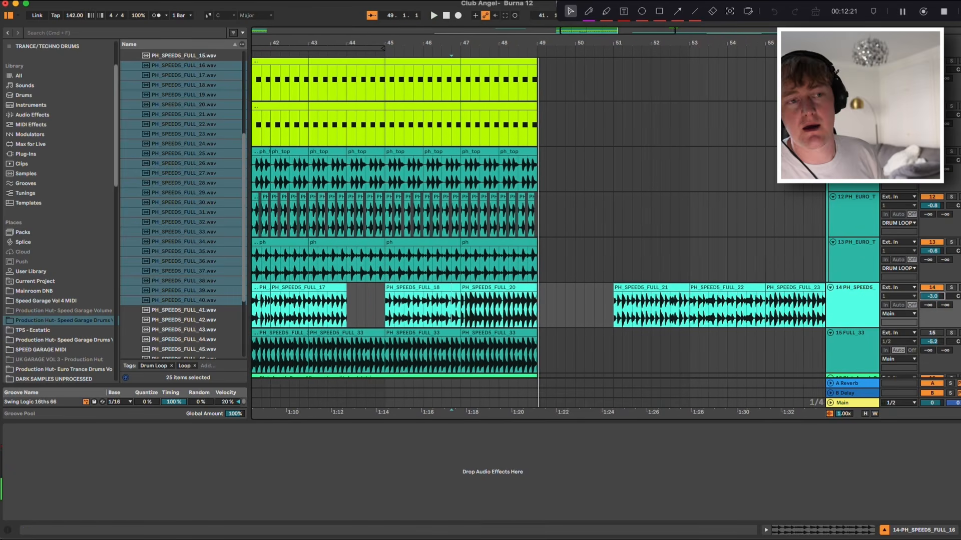
scroll(394, 218, "up", 6)
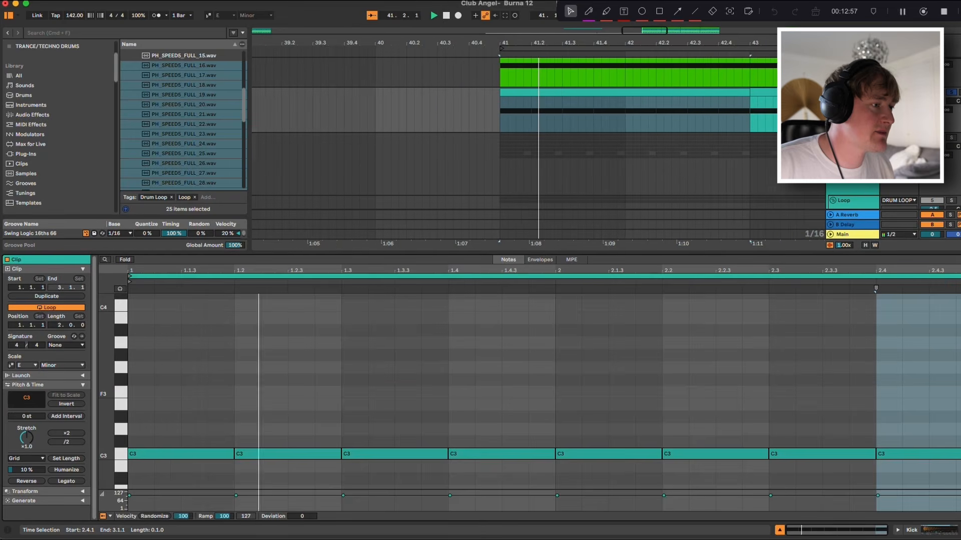
- Activate the Loop group and its Top track, then play the ph_Top_bruv clips selected from bar 41 to bar 43
scroll(544, 392, "down", 2)
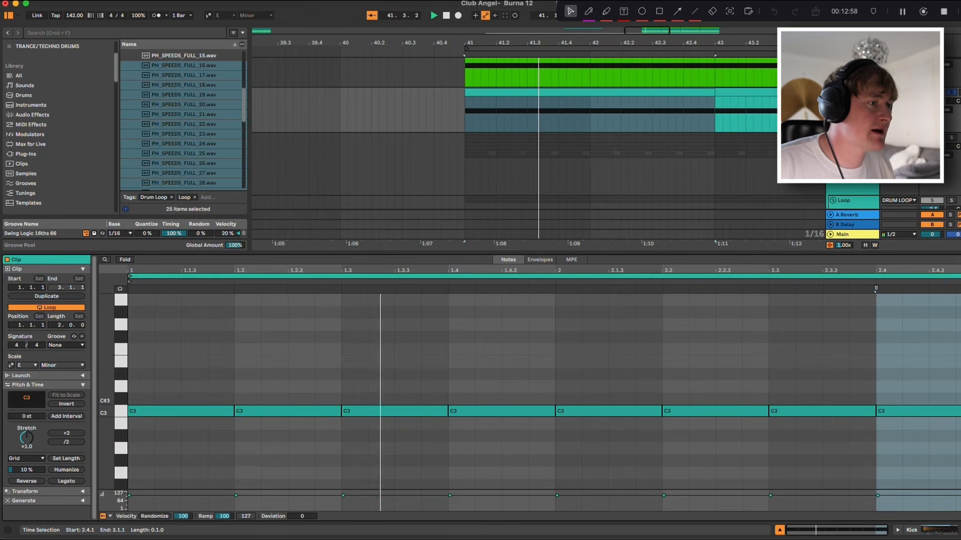
key("space")
key("super+alt+l")
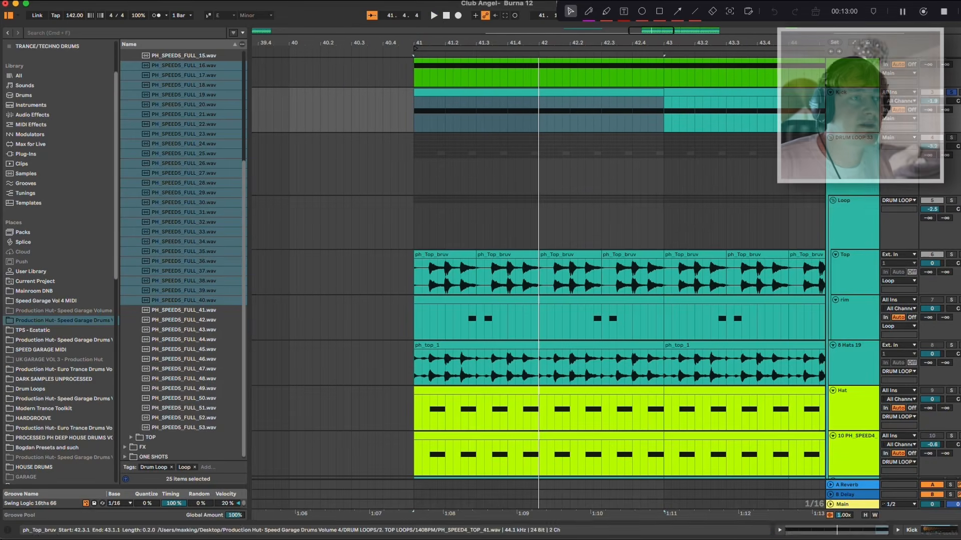
left_click(538, 145)
scroll(539, 268, "down", 3)
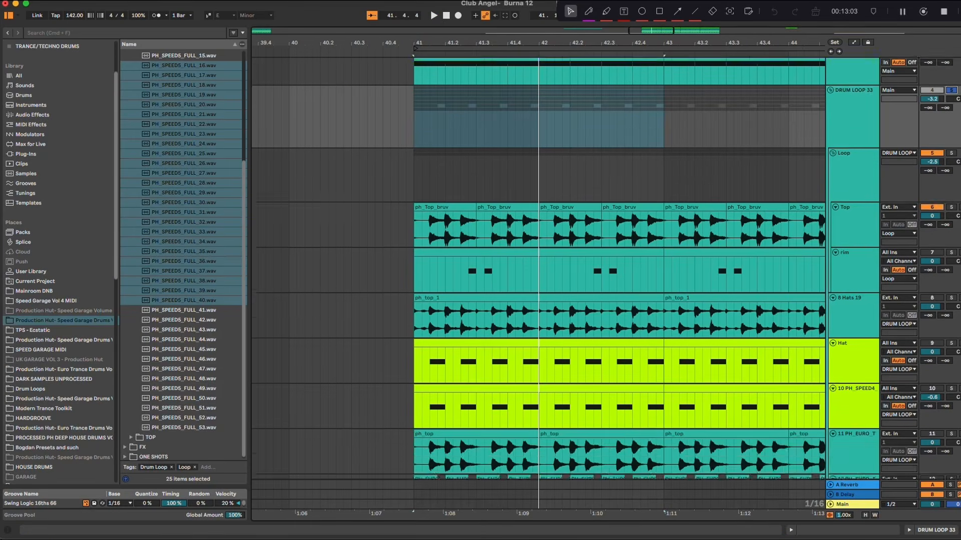
left_click_drag(414, 214, 663, 215)
key("space")
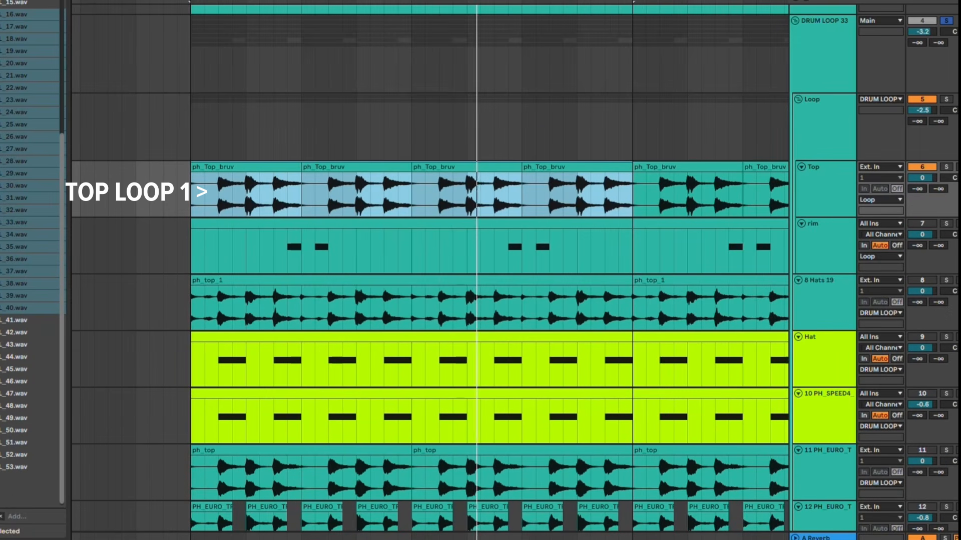
- Activate the rim track during playback, open its MIDI clip and select the first pair of C3 notes
left_click(922, 224)
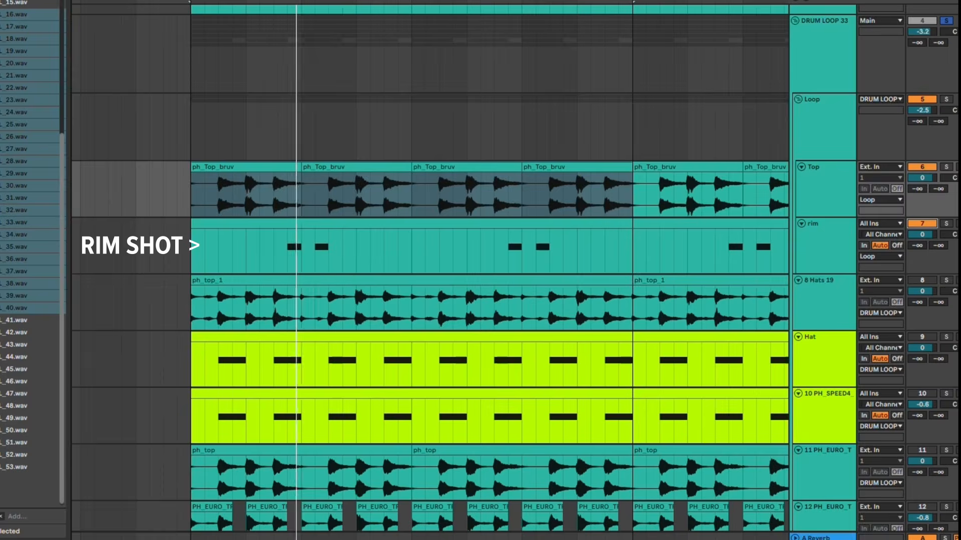
left_click(393, 224)
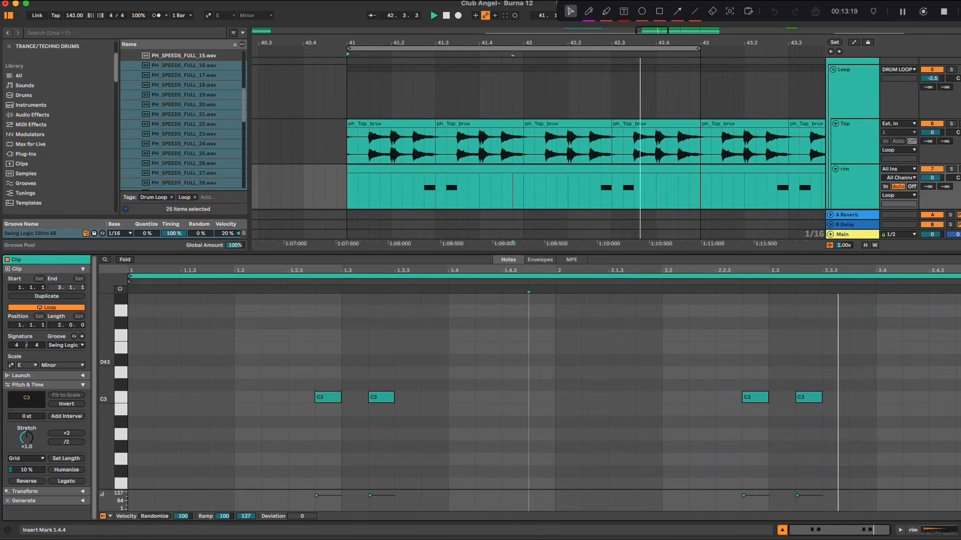
left_click_drag(317, 361, 489, 424)
scroll(538, 148, "down", 2)
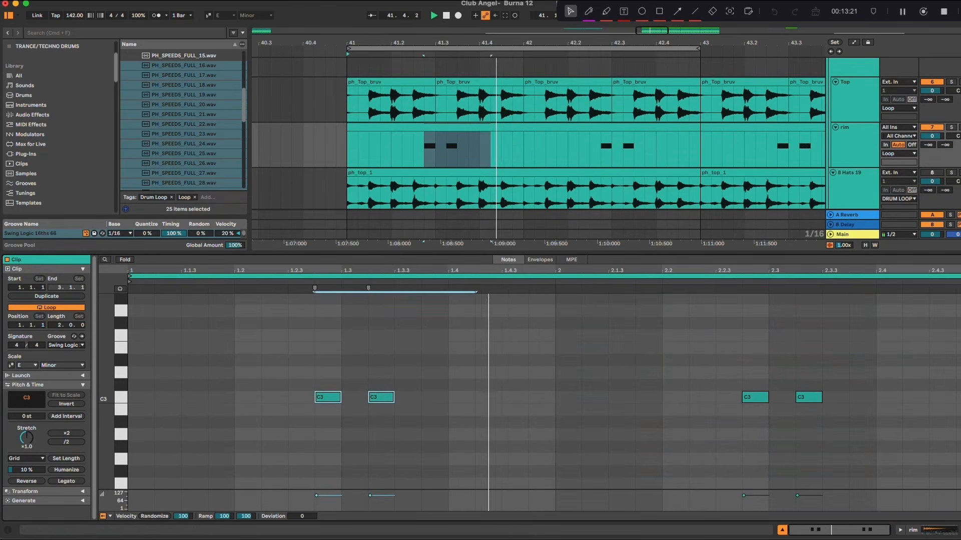
- Activate the 8 Hats 19, Hat and 10 PH_SPEED4 tracks one at a time while the loop plays
scroll(538, 147, "down", 1)
left_click(932, 159)
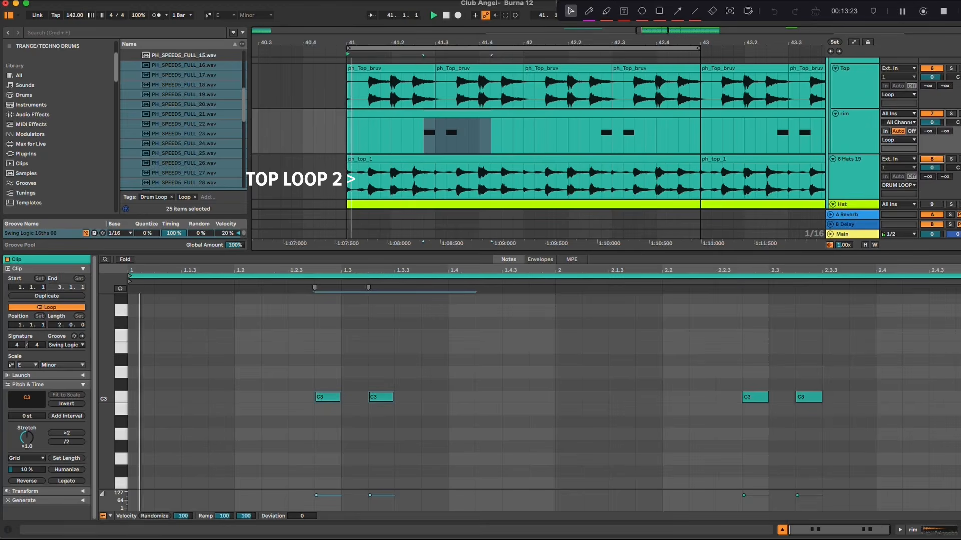
key("super+alt+l")
scroll(408, 270, "up", 1)
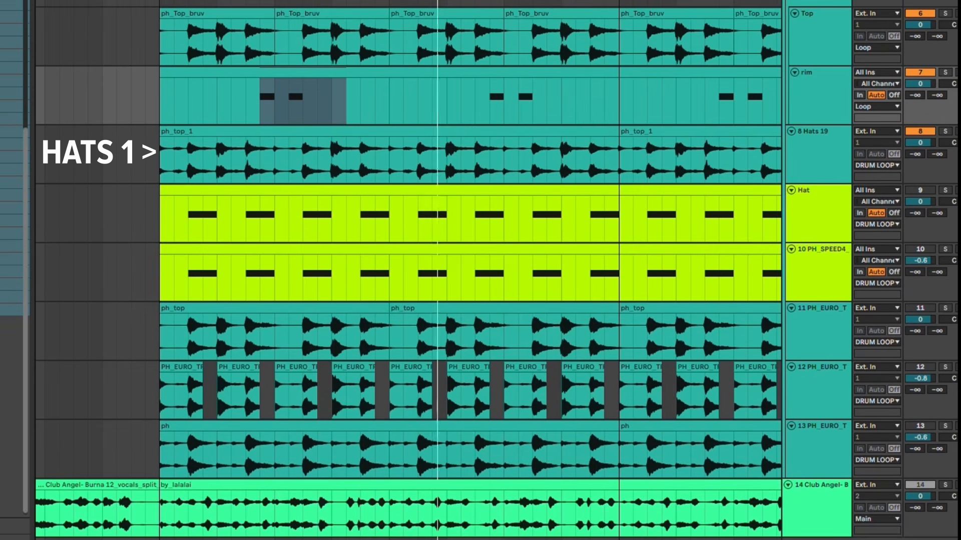
left_click(919, 190)
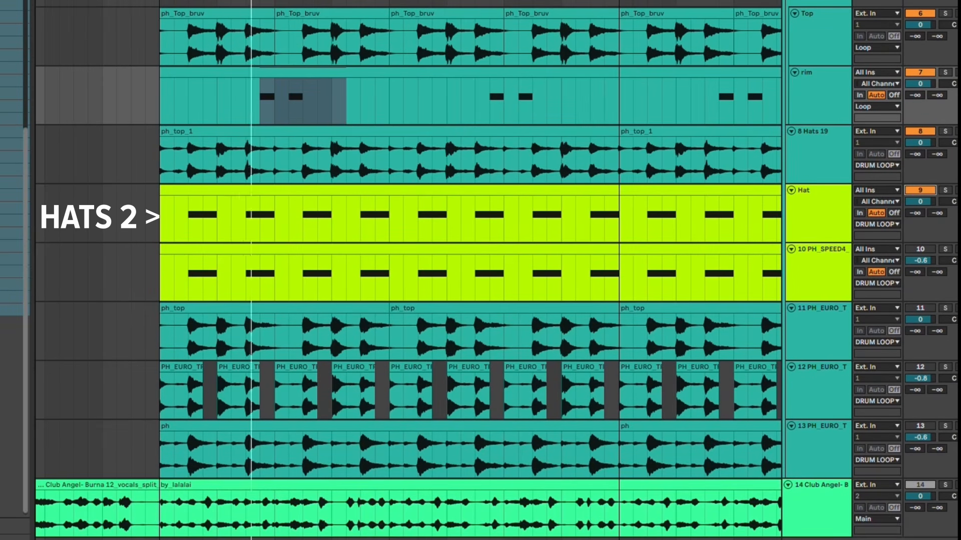
left_click(920, 250)
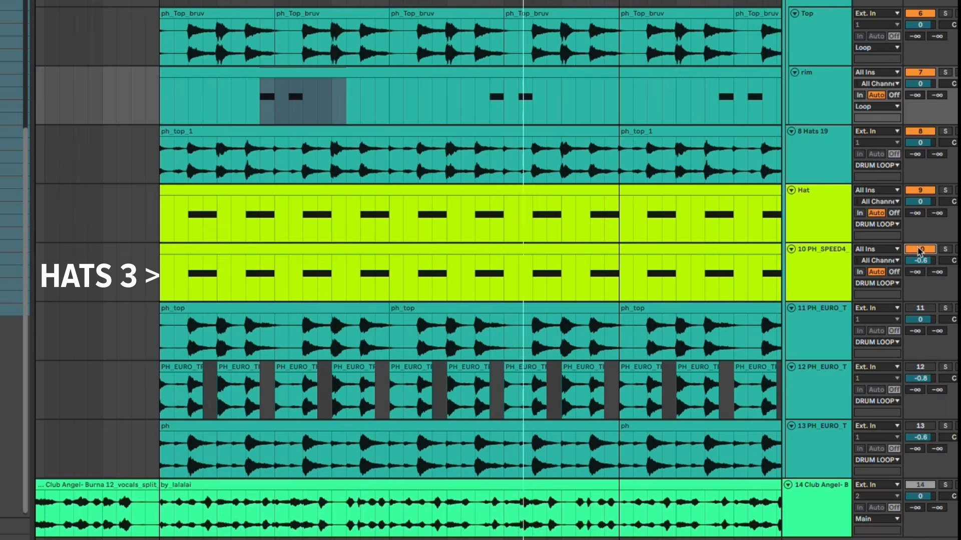
- Activate the PH_EURO tracks 11, 12 and 13 in turn, setting track 11's volume to -1.0 dB
scroll(920, 251, "down", 3)
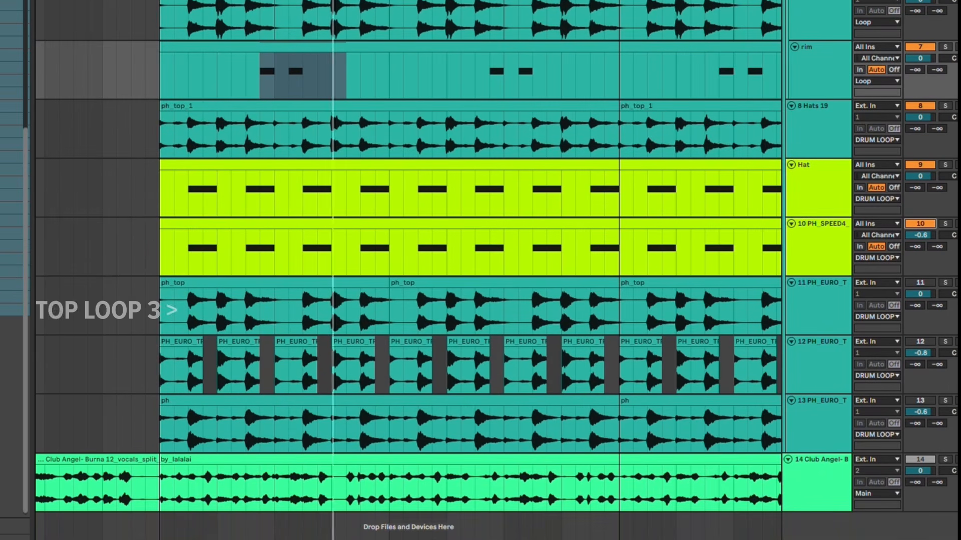
left_click(919, 282)
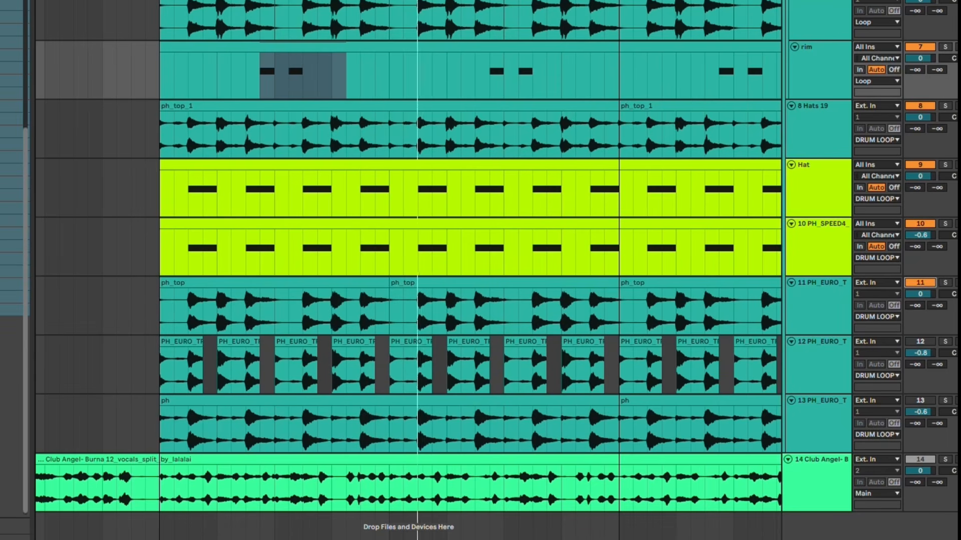
left_click_drag(919, 294, 920, 299)
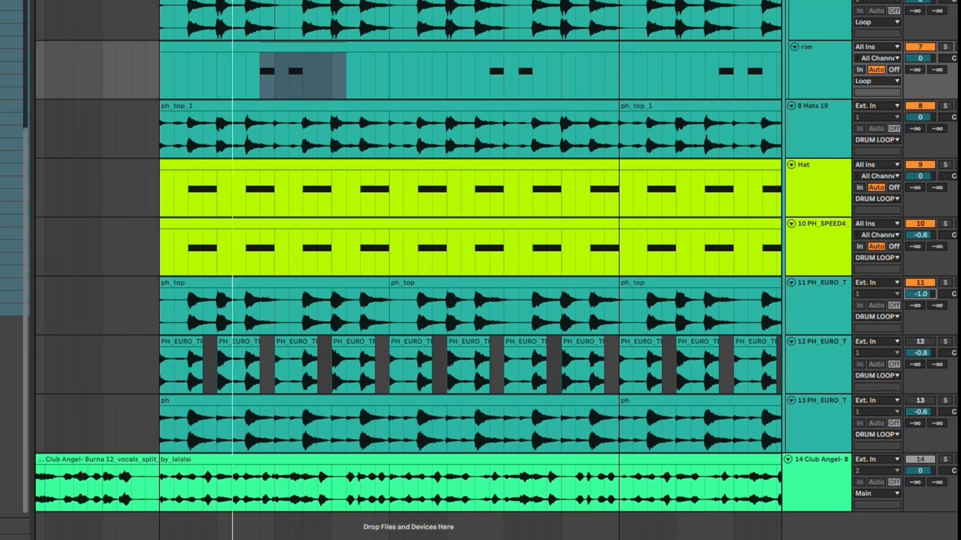
left_click(920, 341)
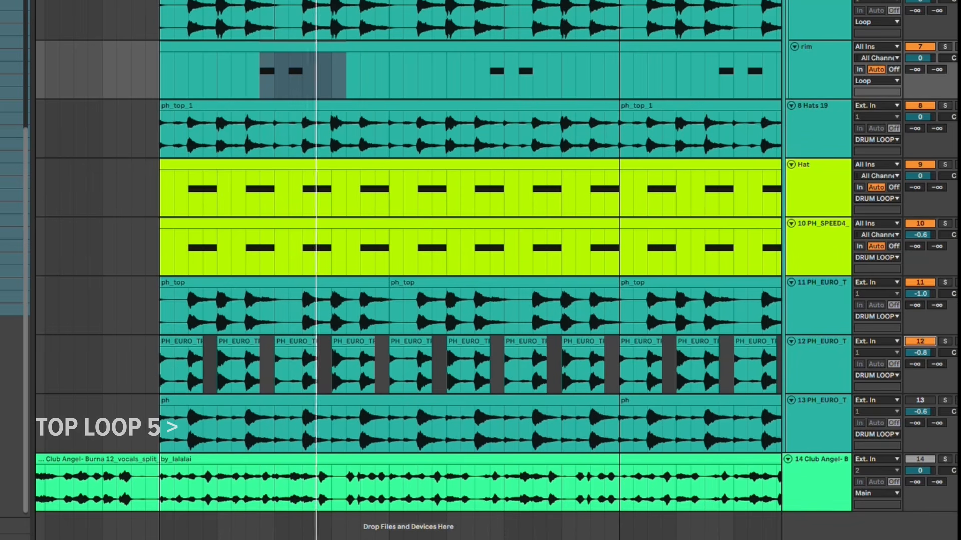
left_click(921, 401)
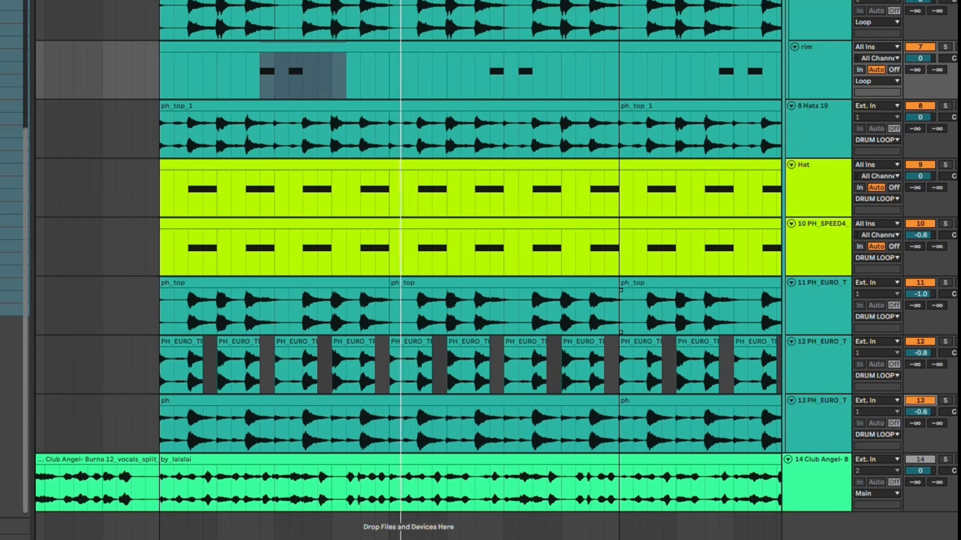
- Preview PH_SPEED5_FULL_33.wav from the sample browser and return the insert mark to bar 41 on the Top track
scroll(671, 284, "up", 2)
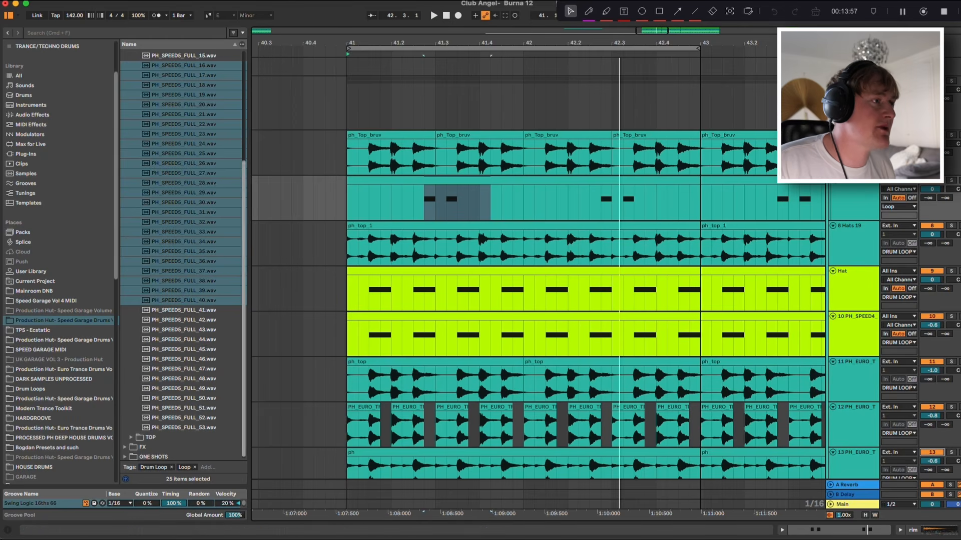
left_click(184, 231)
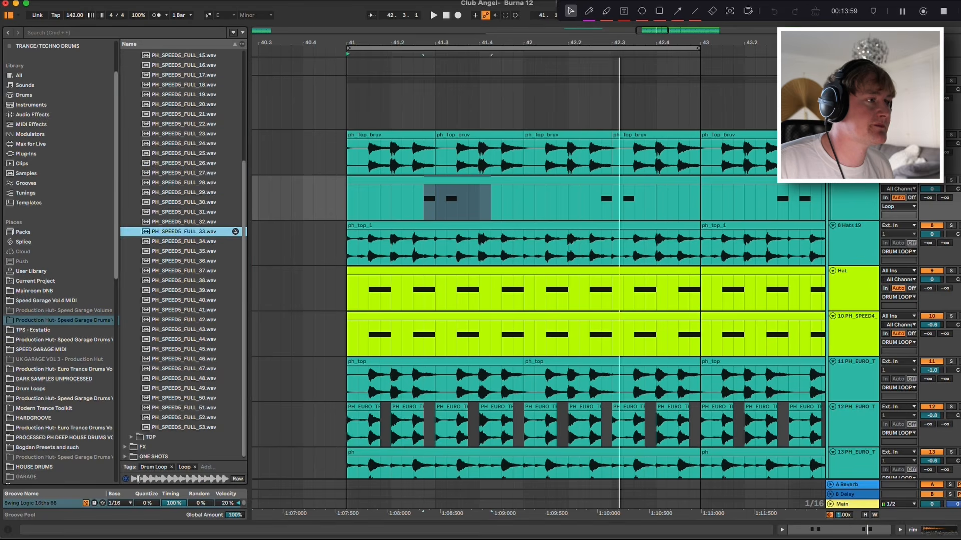
left_click(349, 156)
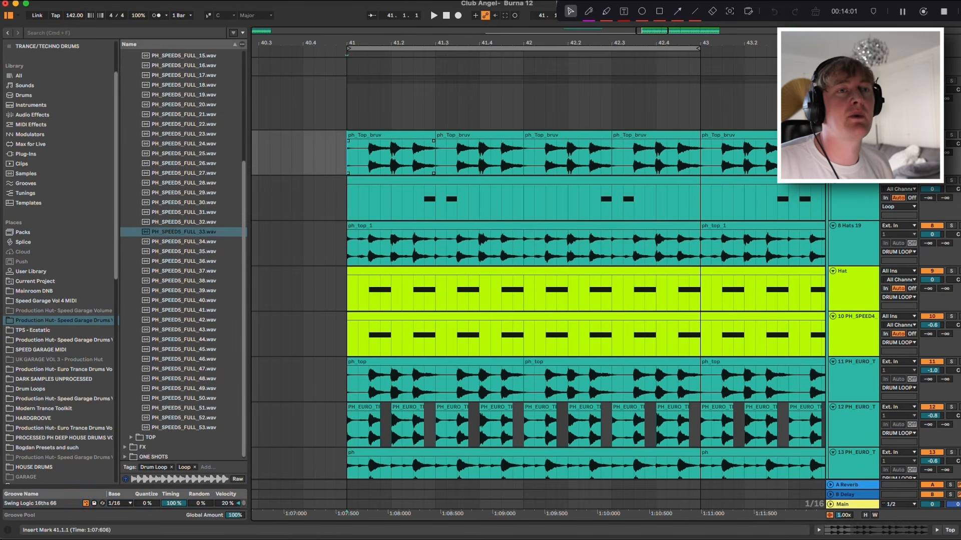
- Examine the devices on the Loop group and on the rim, hat and PH_EURO tracks one after another
double_click(850, 81)
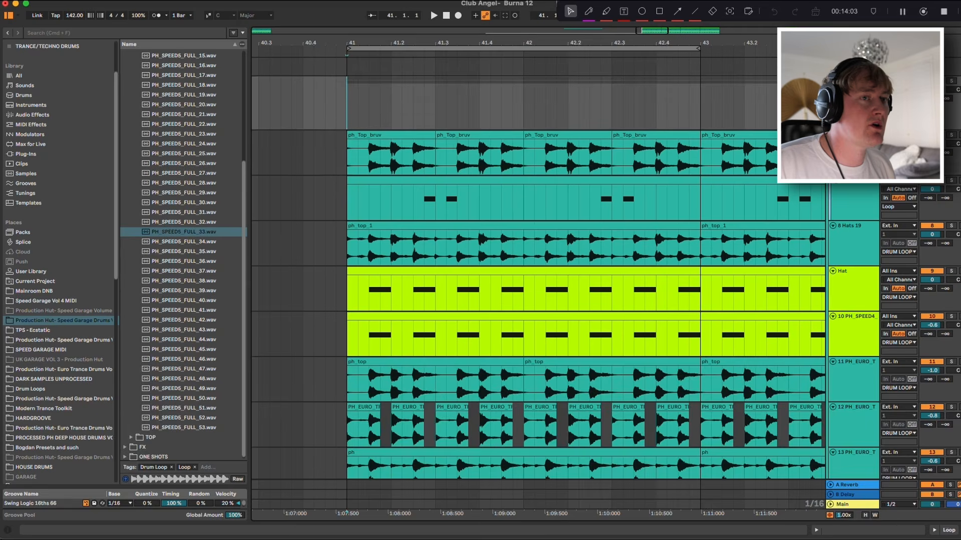
scroll(851, 100, "up", 2)
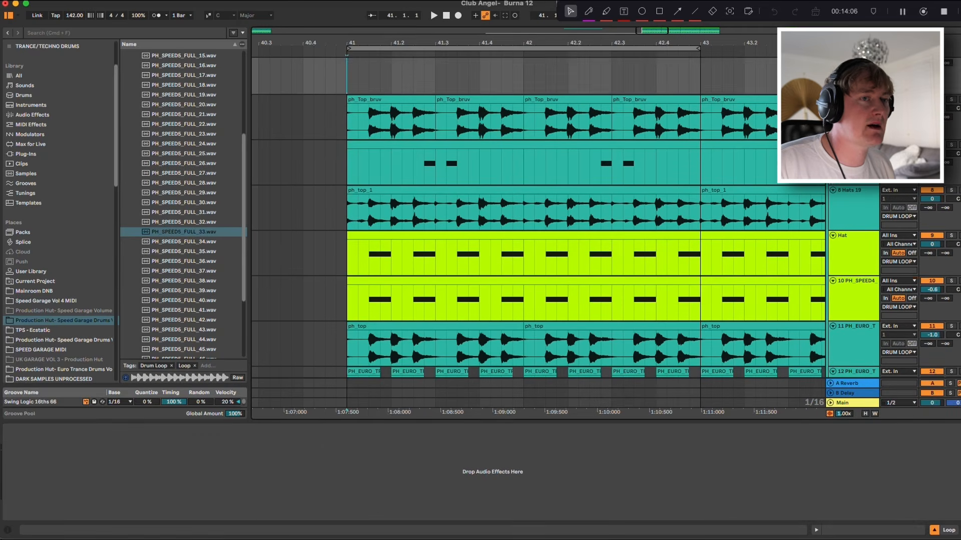
left_click(852, 160)
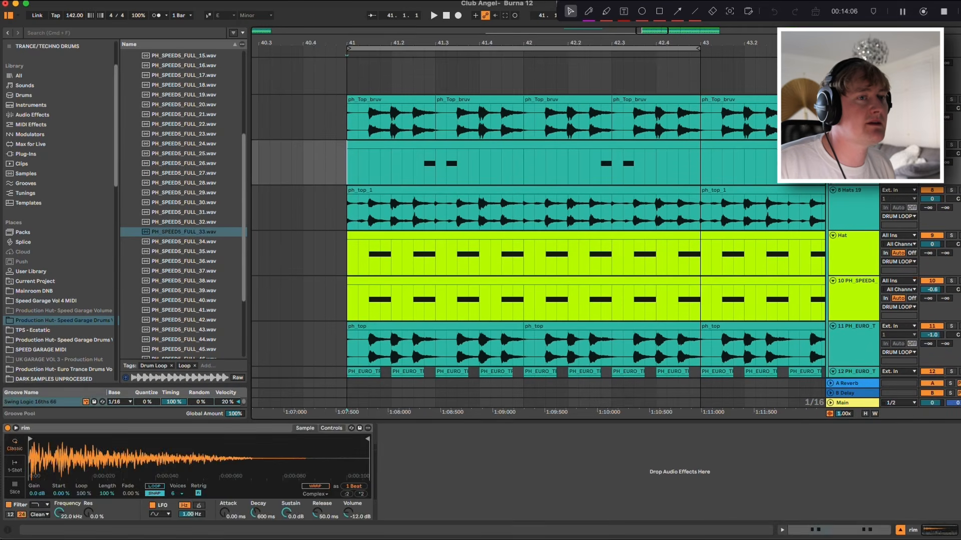
left_click(852, 205)
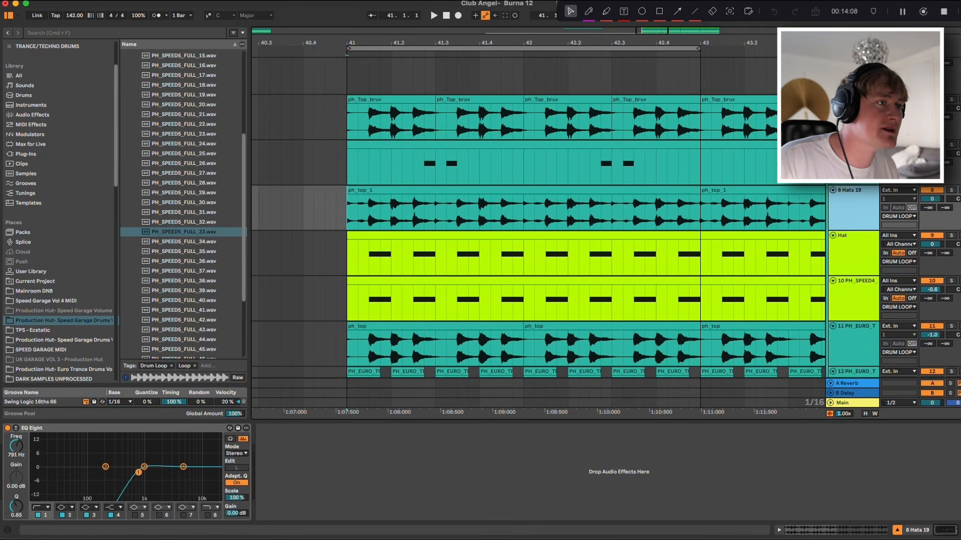
key("Down")
key("Down")
key("Down")
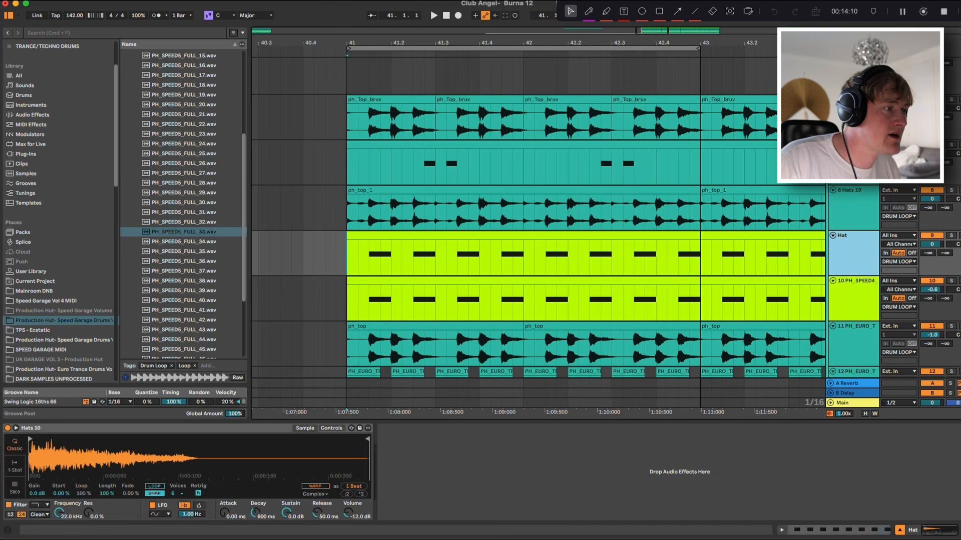
key("Down")
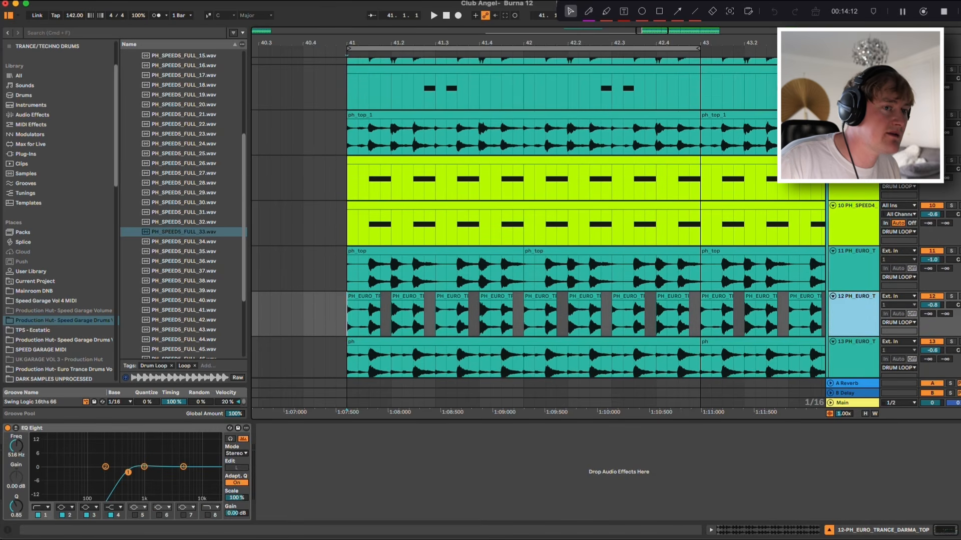
key("Down")
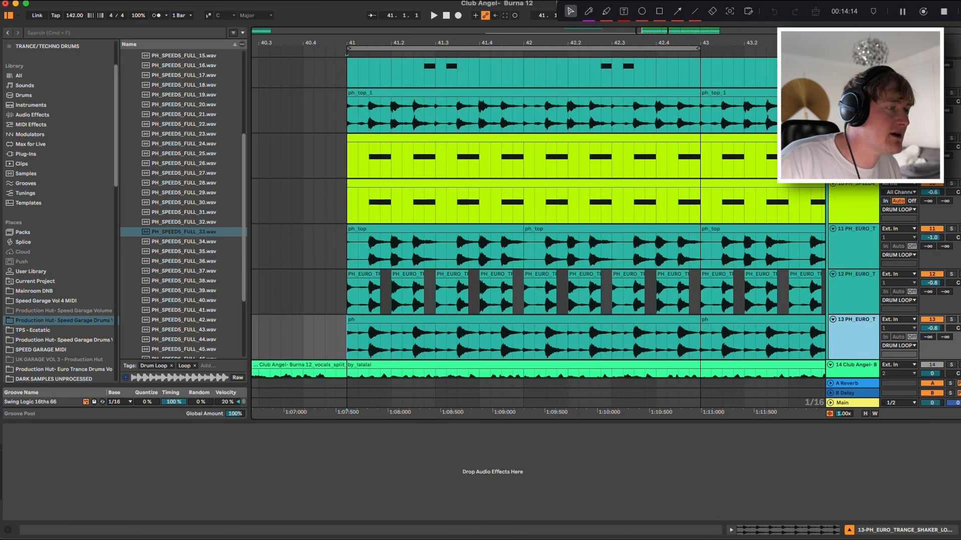
scroll(730, 293, "up", 5)
scroll(731, 293, "down", 2)
scroll(730, 293, "up", 3)
scroll(730, 292, "down", 3)
scroll(435, 255, "down", 3)
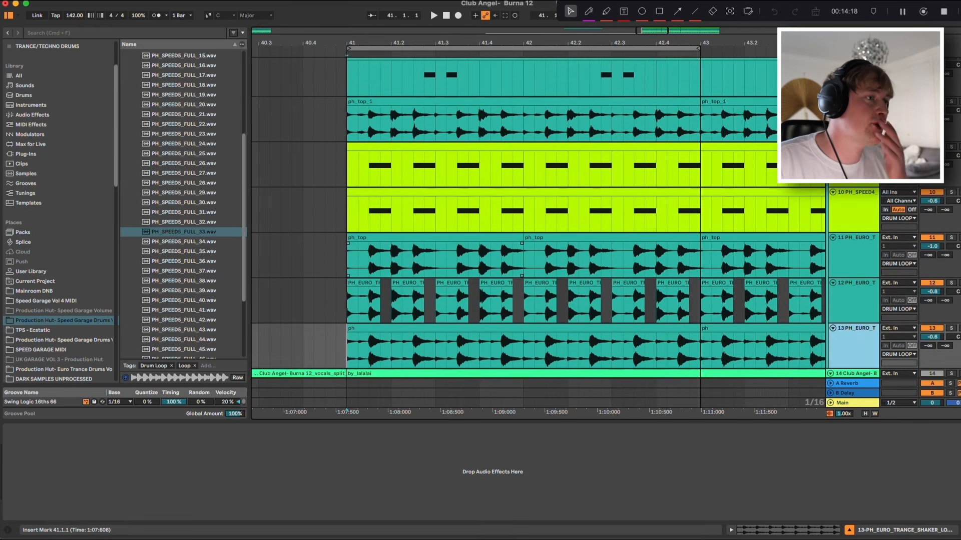
scroll(536, 216, "up", 5)
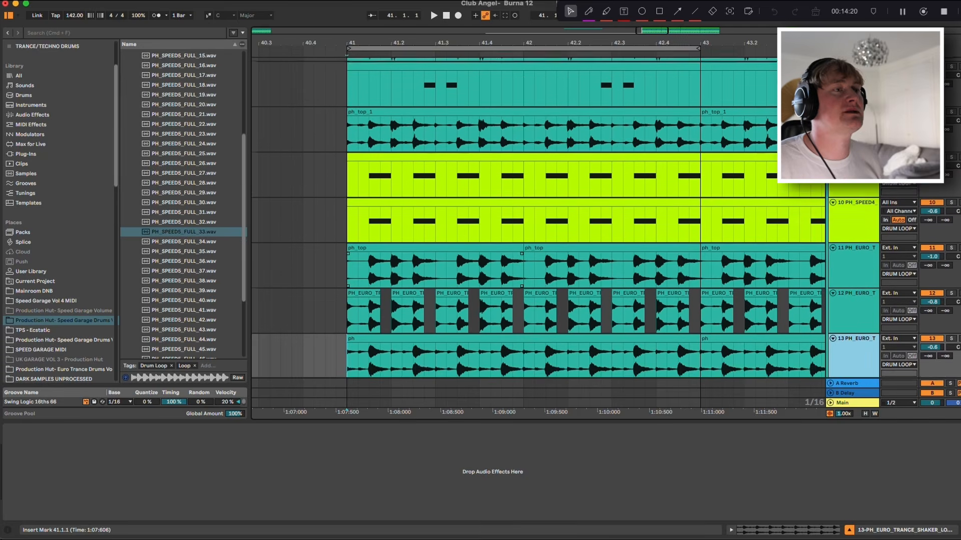
- Play the full drum group from just before bar 41 and take DRUM LOOP 33 out of solo
left_click(335, 180)
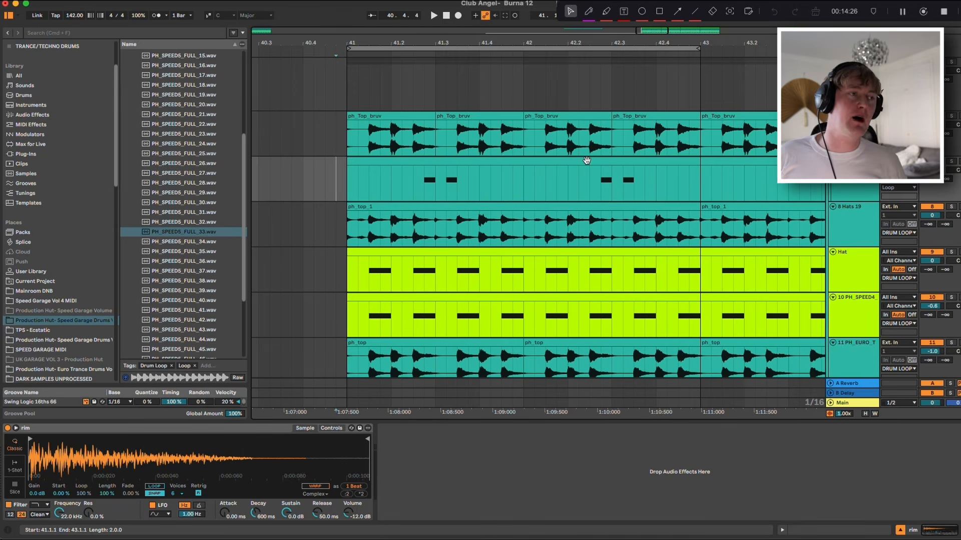
scroll(535, 216, "up", 4)
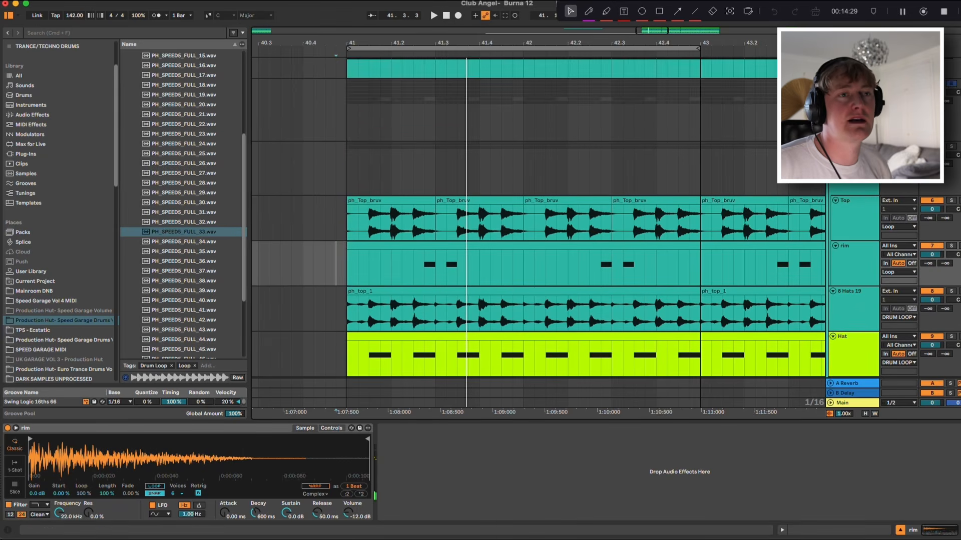
left_click(951, 83)
left_click(303, 110)
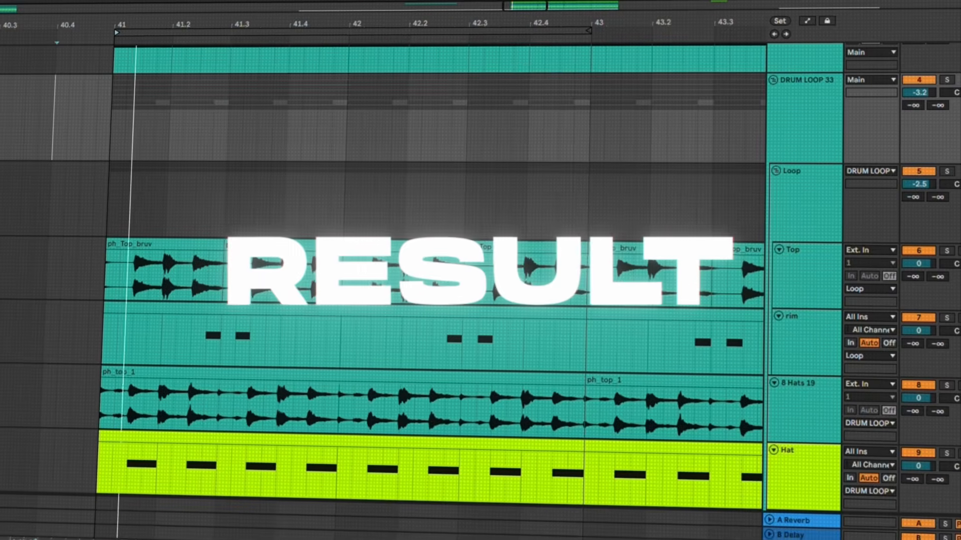
- Switch to YouTube in the browser, search for "ragga vocal" and browse the results
scroll(435, 270, "down", 7)
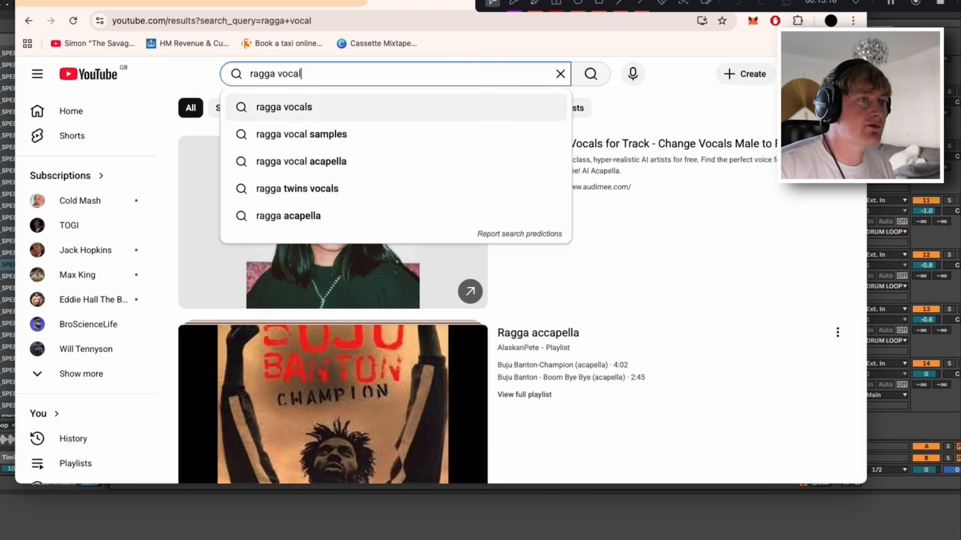
key("Return")
scroll(430, 280, "down", 3)
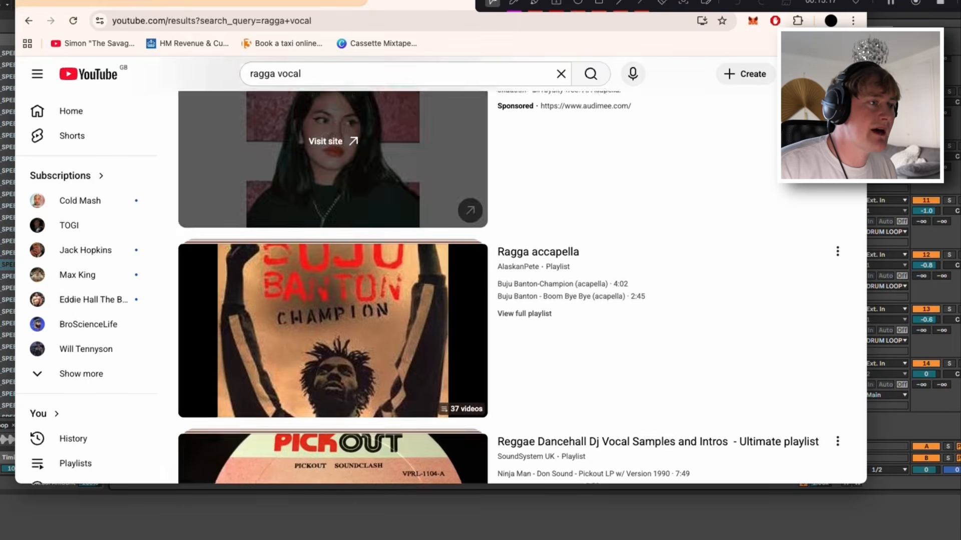
- Open the "Ragga accapella" playlist, browse its tracks and play "Journey - Don't Stop Believin' (Acapella)"
left_click(364, 324)
scroll(365, 324, "down", 3)
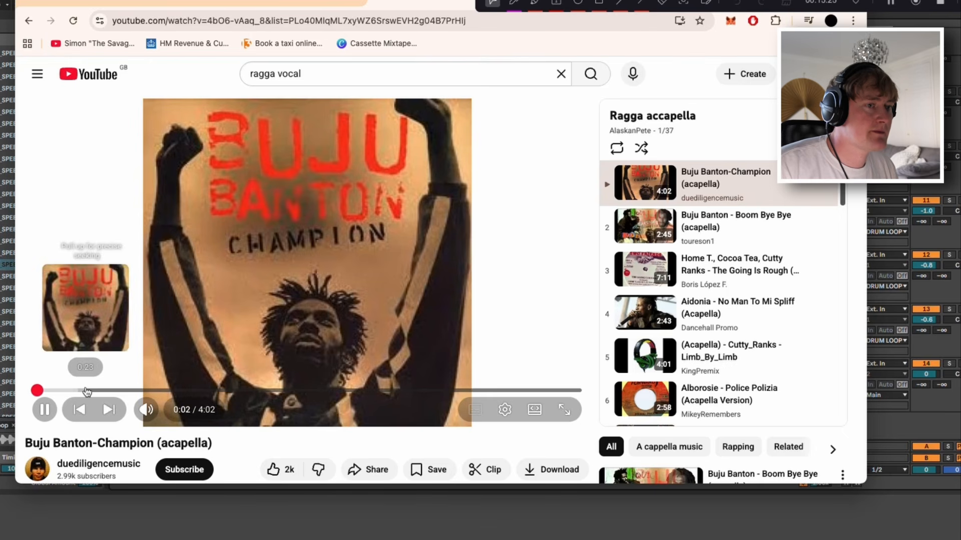
scroll(842, 332, "down", 5)
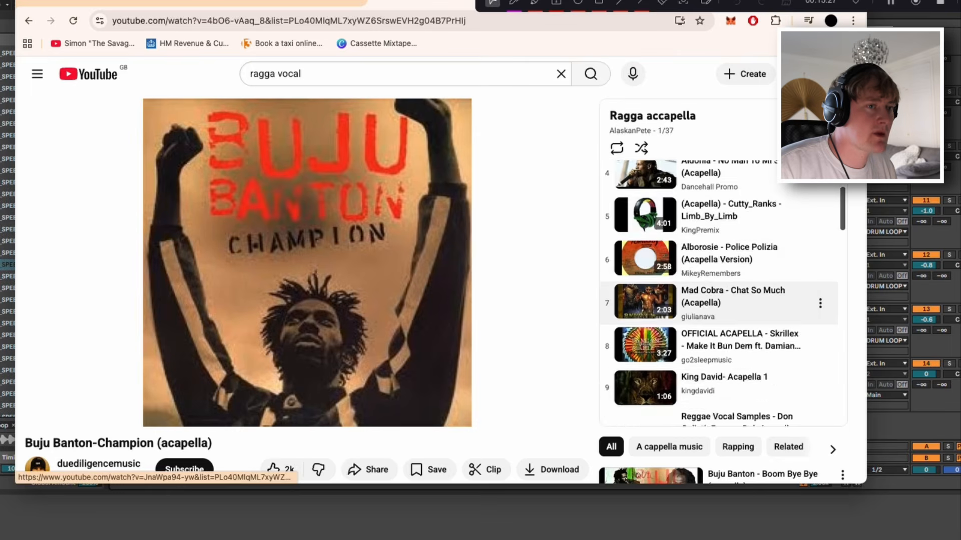
scroll(842, 332, "down", 5)
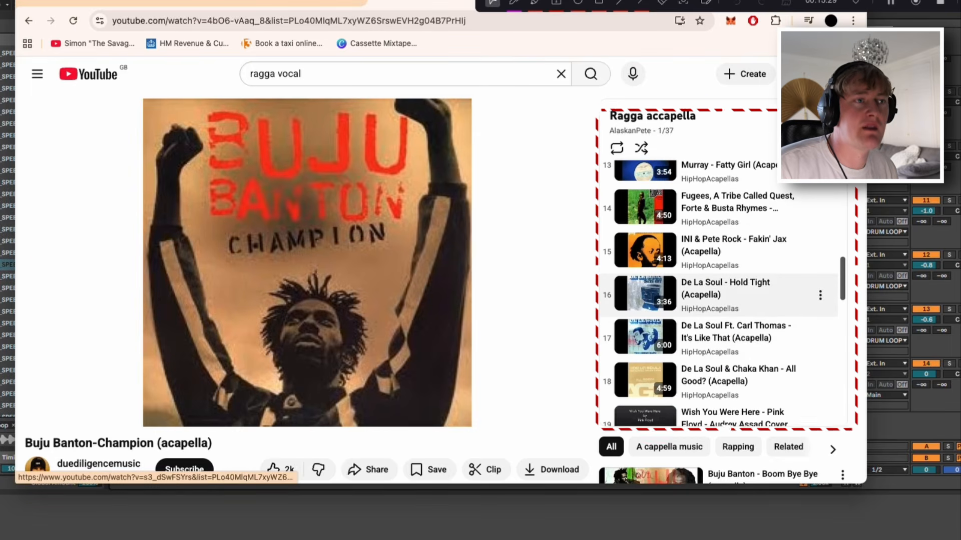
scroll(720, 310, "down", 8)
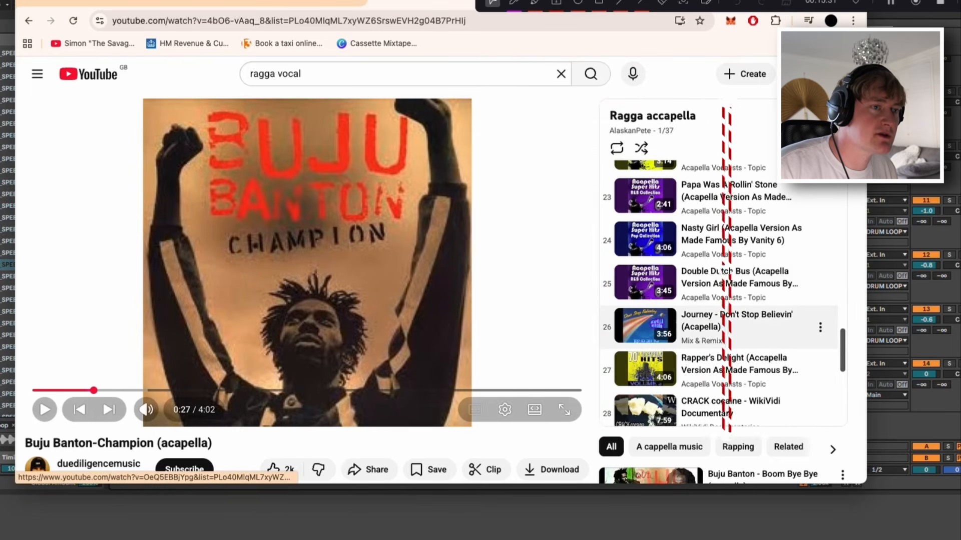
left_click(720, 325)
- Search YouTube for "dancehall rap acapella" and look over the first results
left_click(353, 72)
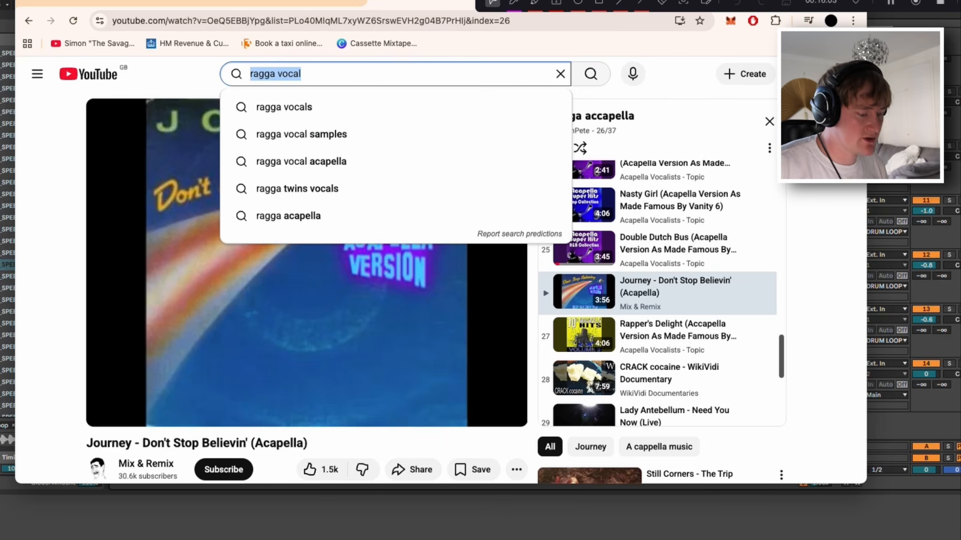
type("dancehall rt")
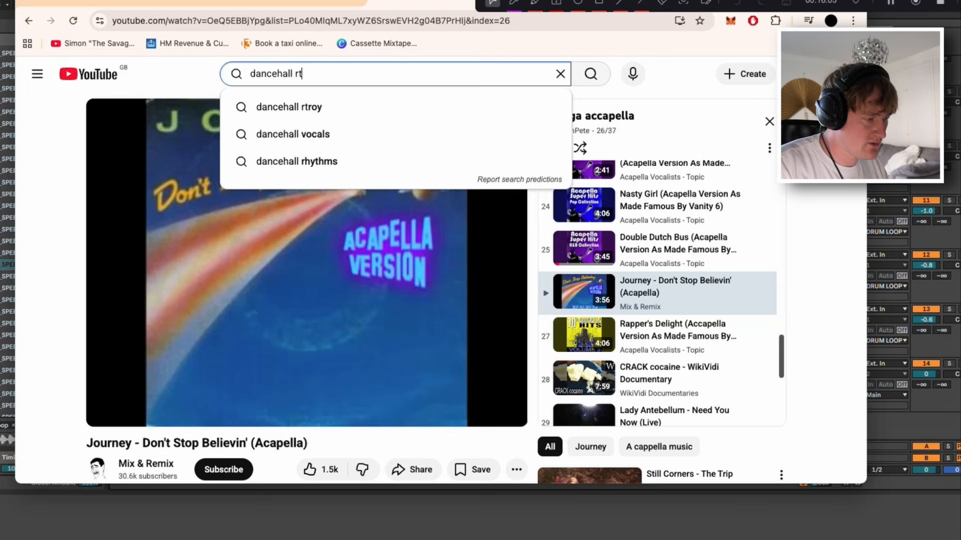
key("BackSpace")
type("ap v")
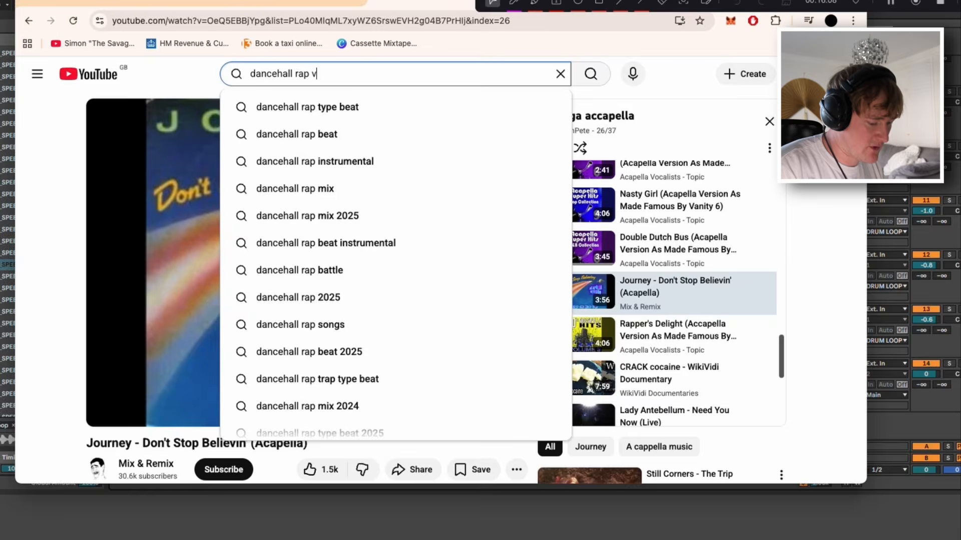
type("o")
key("BackSpace")
key("BackSpace")
type("acapella")
key("Return")
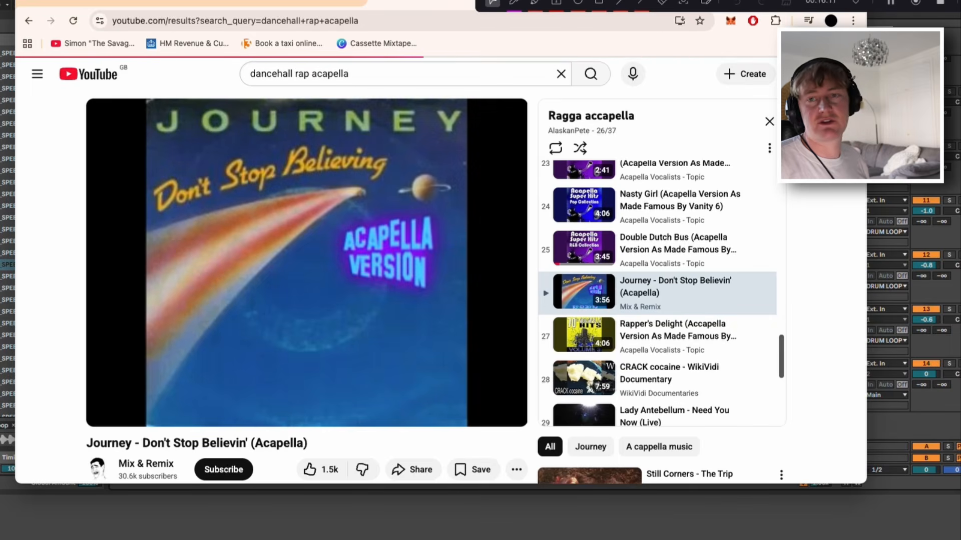
scroll(330, 391, "down", 1)
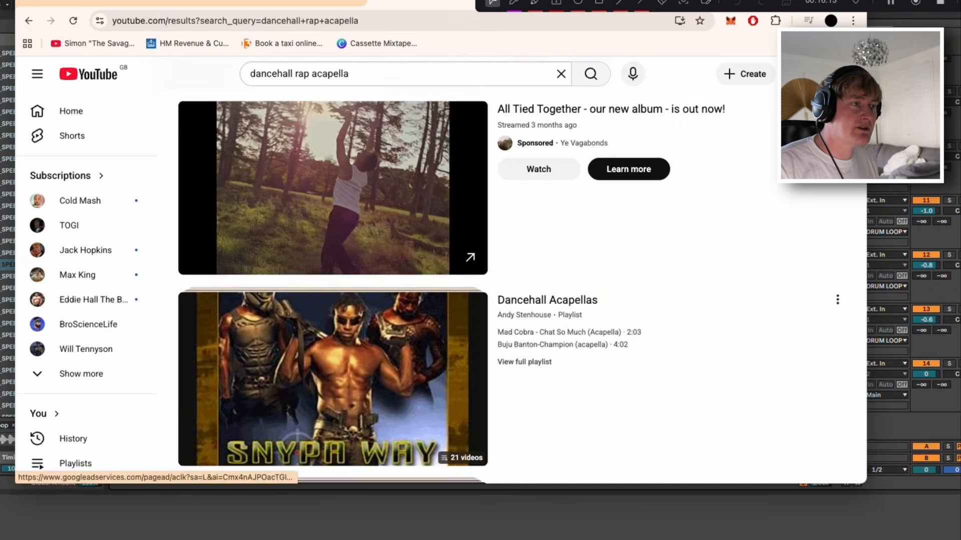